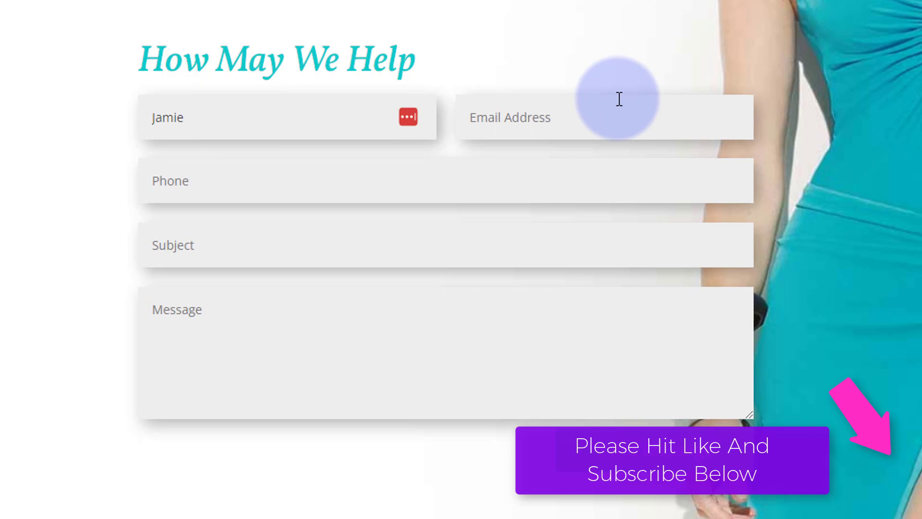
{"action": "left_click", "coordinate": [514, 123]}
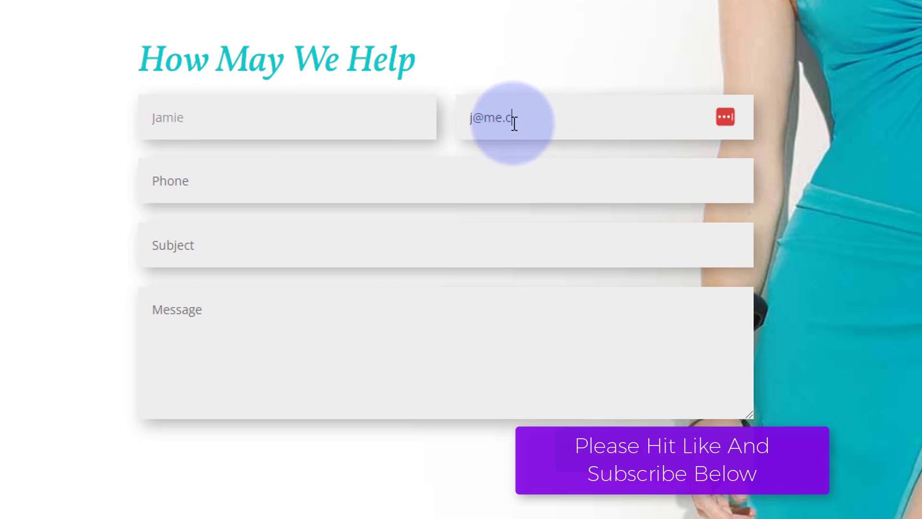
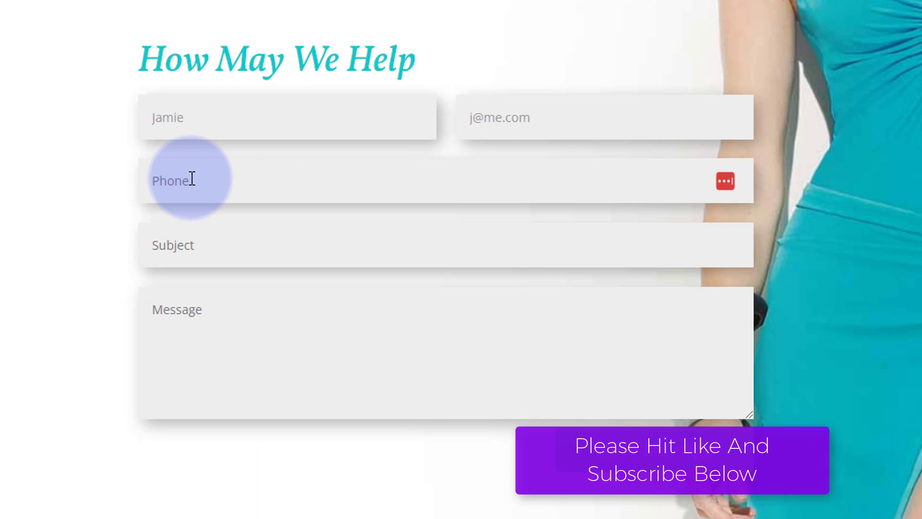
{"action": "left_click", "coordinate": [192, 178]}
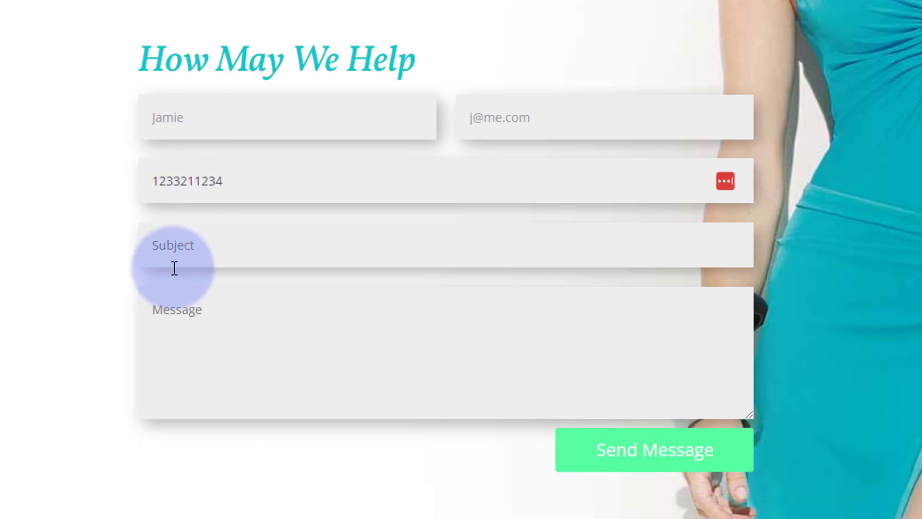
{"action": "left_click", "coordinate": [176, 249]}
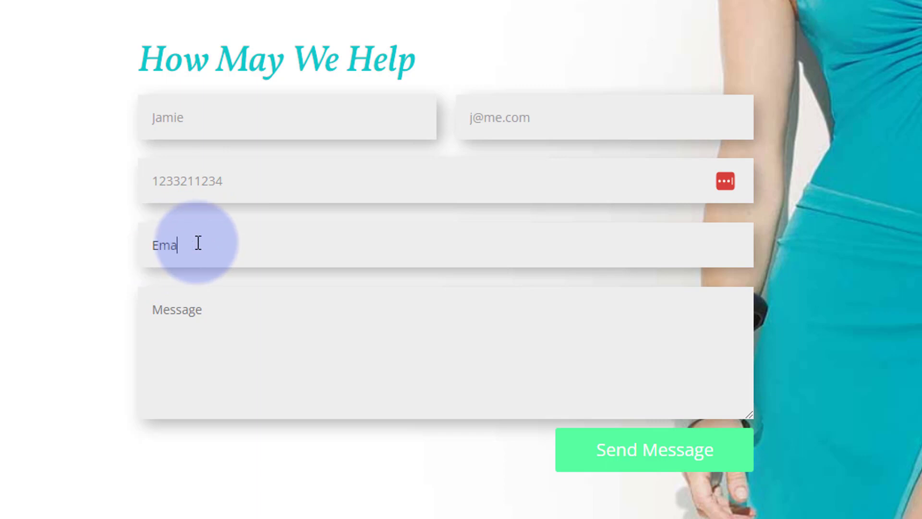
{"action": "type", "text": "Email Fields"}
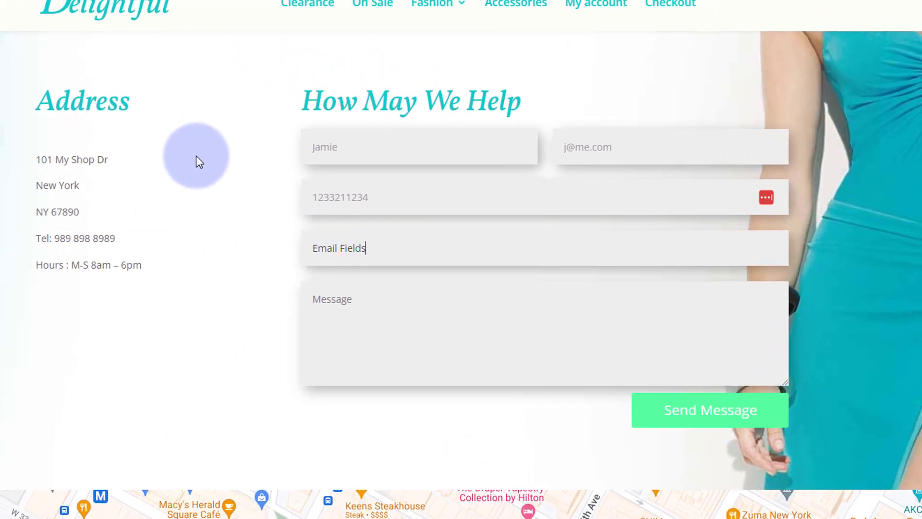
Copy the intro sentence under Contact Us into Message and submit the form.
{"action": "scroll", "coordinate": [198, 154], "scroll_direction": "up", "scroll_amount": 1}
{"action": "scroll", "coordinate": [198, 151], "scroll_direction": "up", "scroll_amount": 2}
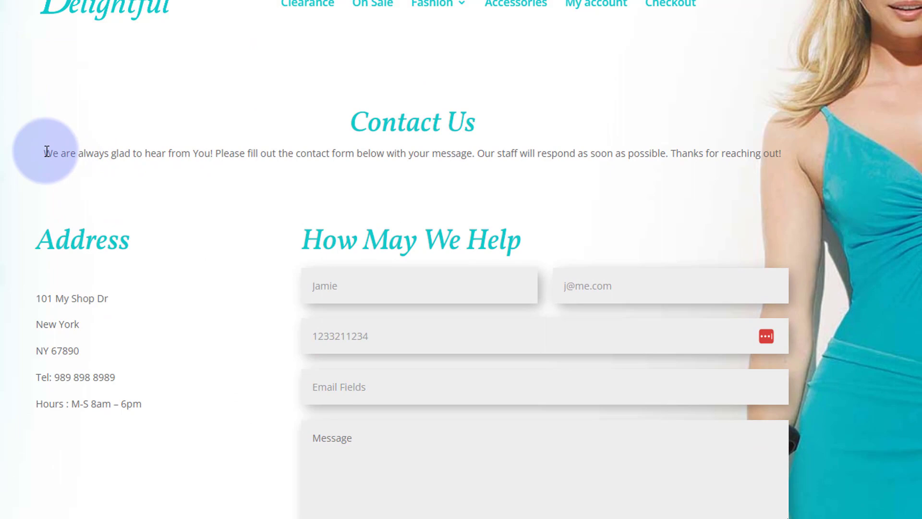
{"action": "left_click_drag", "start_coordinate": [45, 152], "coordinate": [794, 163]}
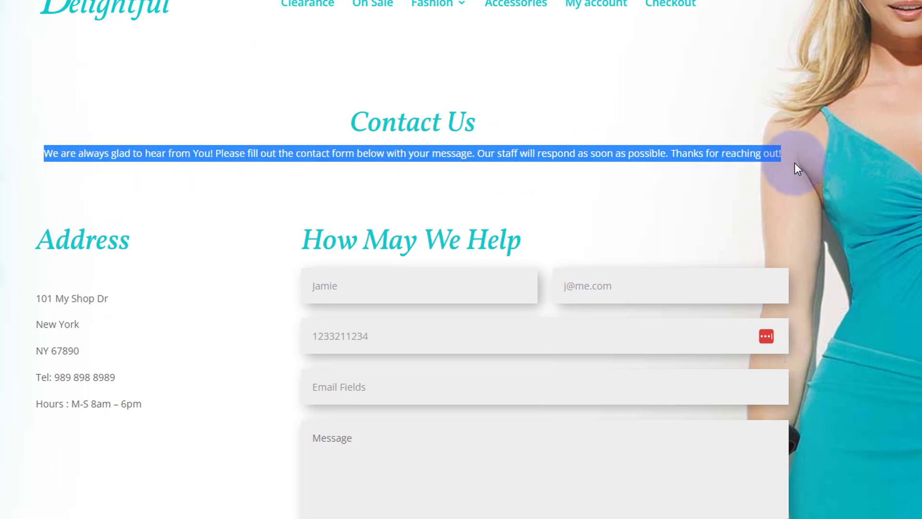
{"action": "key", "text": "ctrl+c"}
{"action": "left_click", "coordinate": [391, 449]}
{"action": "key", "text": "ctrl+v"}
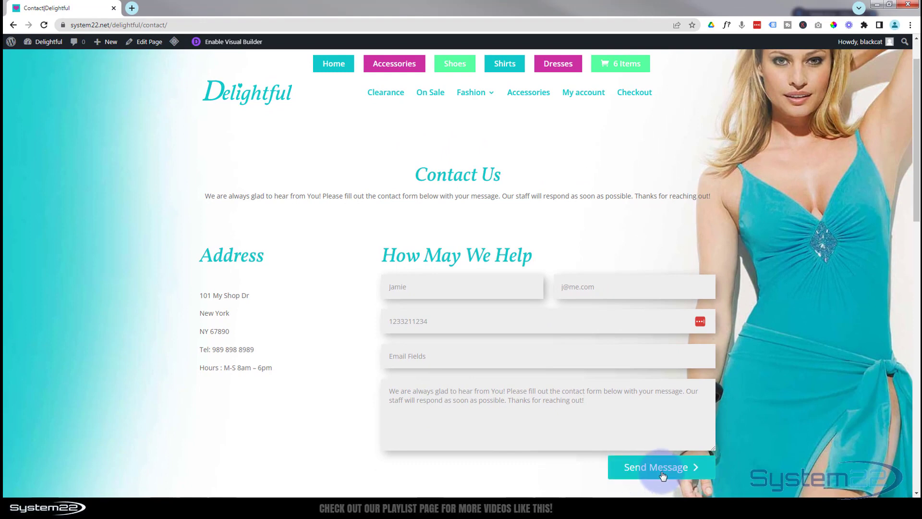
{"action": "left_click", "coordinate": [663, 473]}
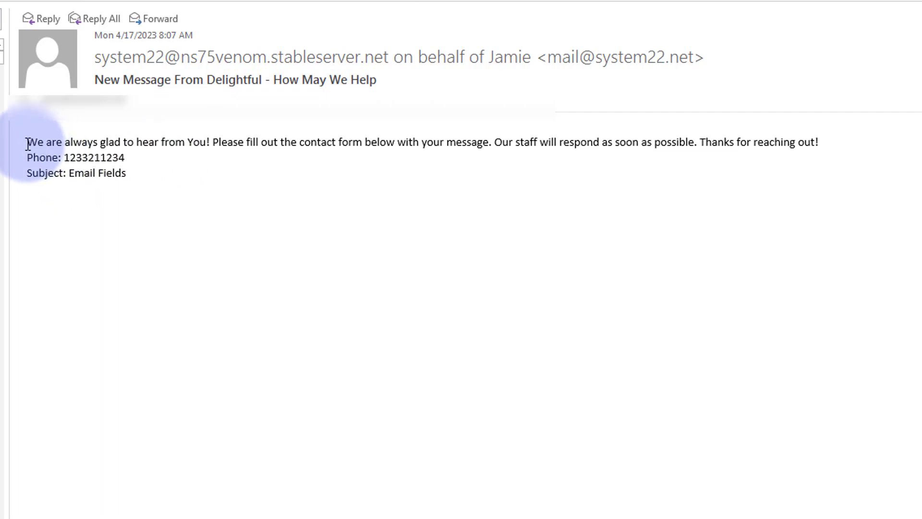
Inspect the email's message, Phone and Subject lines, then start a reply and check its recipient.
{"action": "left_click_drag", "start_coordinate": [27, 143], "coordinate": [874, 143]}
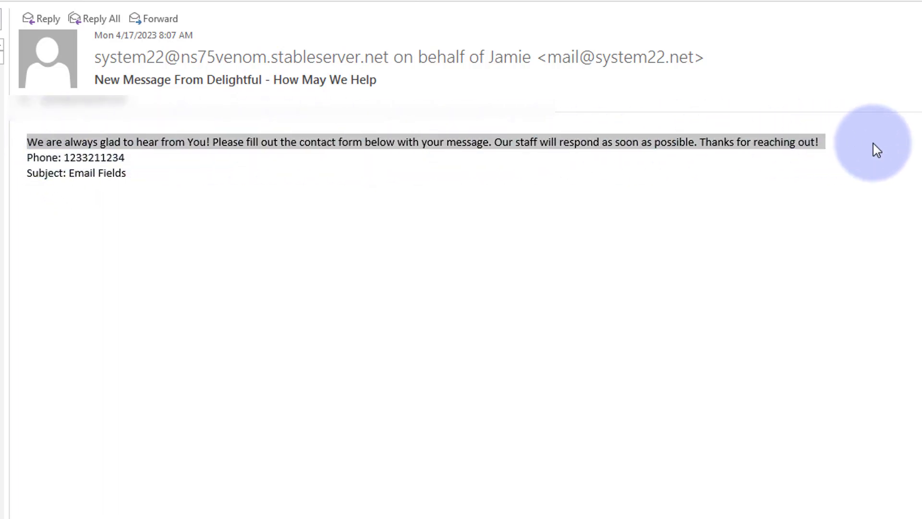
{"action": "left_click_drag", "start_coordinate": [27, 157], "coordinate": [128, 161]}
{"action": "left_click_drag", "start_coordinate": [28, 173], "coordinate": [138, 175]}
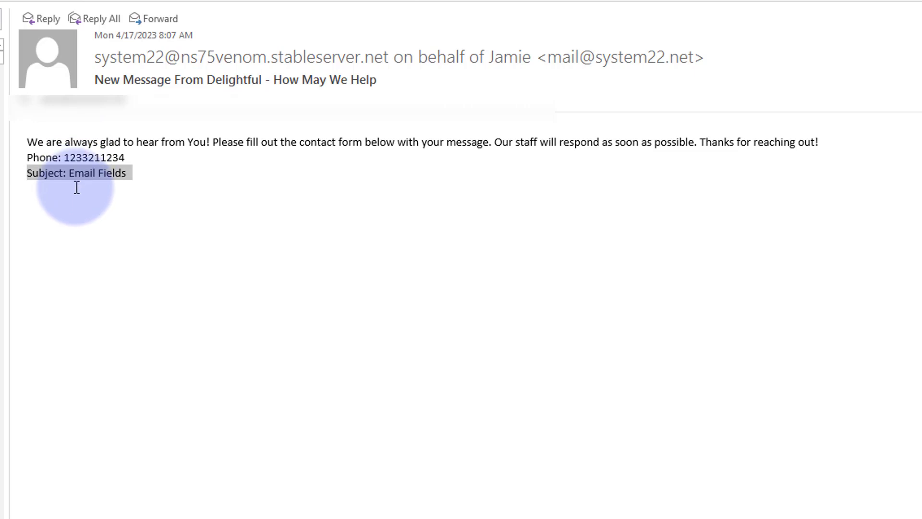
{"action": "left_click", "coordinate": [42, 22]}
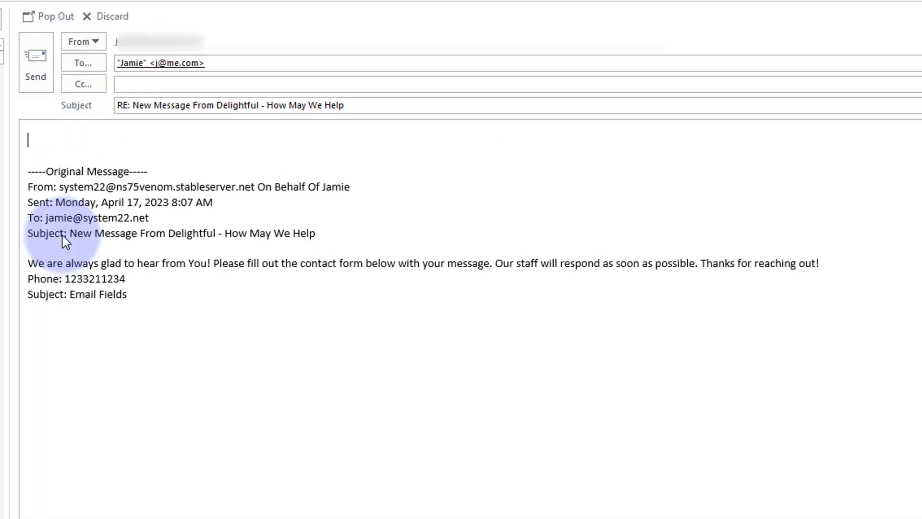
{"action": "left_click", "coordinate": [168, 65]}
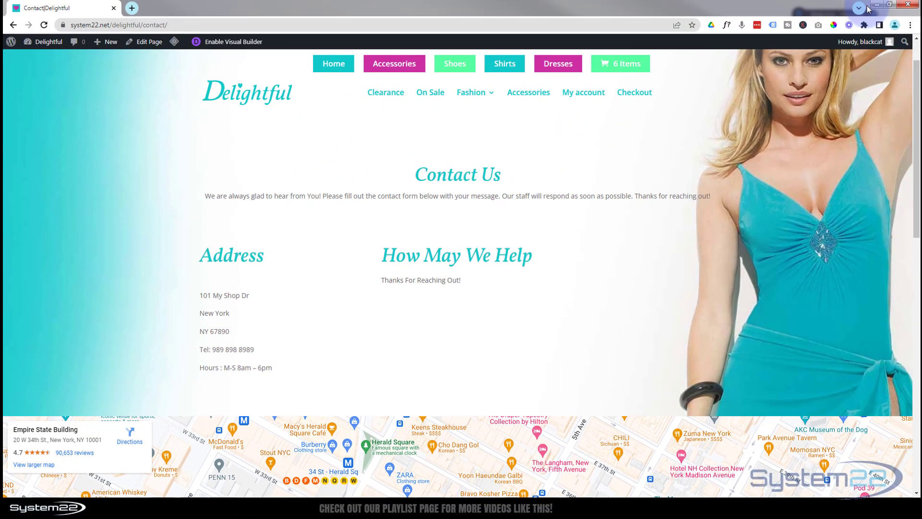
Enable the Visual Builder on the Contact page and open the contact form module's settings.
{"action": "left_click", "coordinate": [239, 44]}
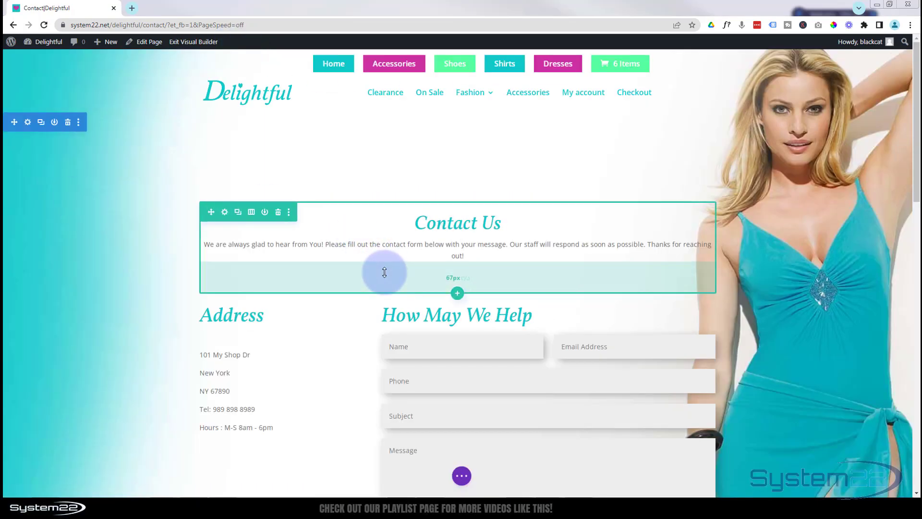
{"action": "mouse_move", "coordinate": [517, 332]}
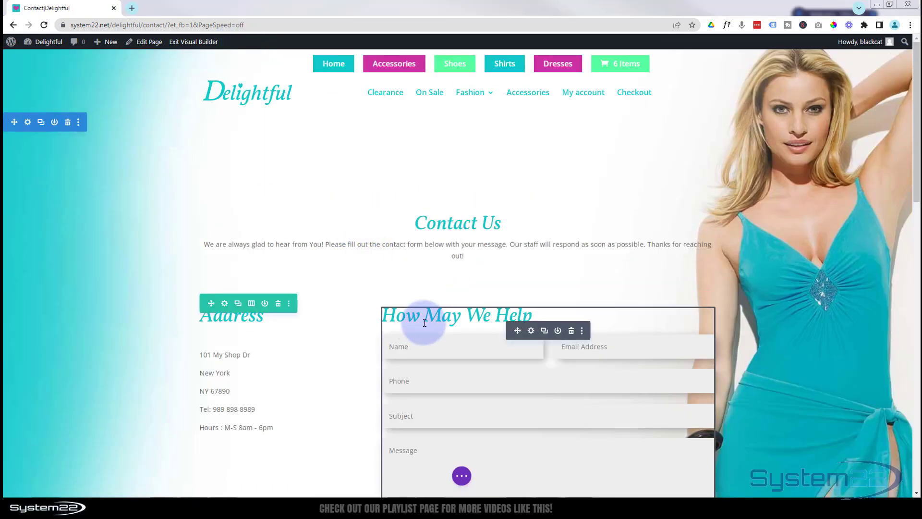
{"action": "left_click", "coordinate": [531, 331]}
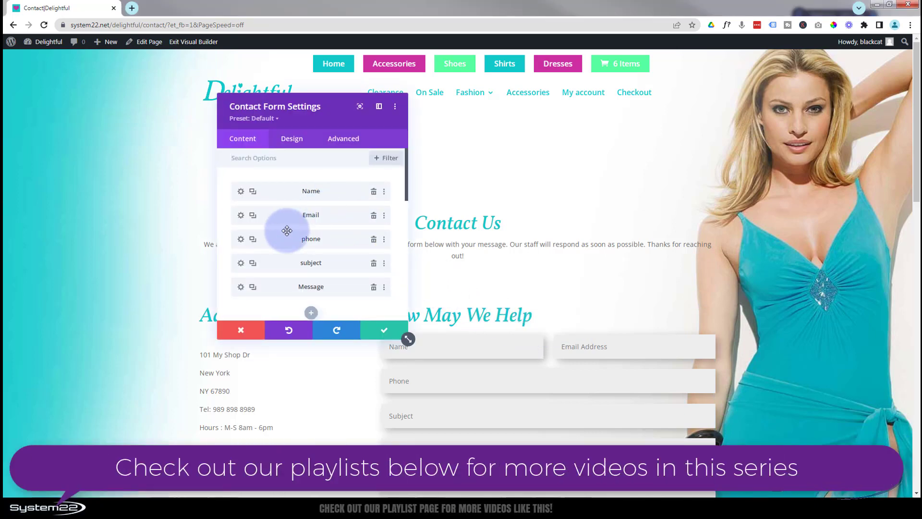
Copy the Name field's ID into Notepad placed beside the builder, then save the field.
{"action": "left_click", "coordinate": [241, 192]}
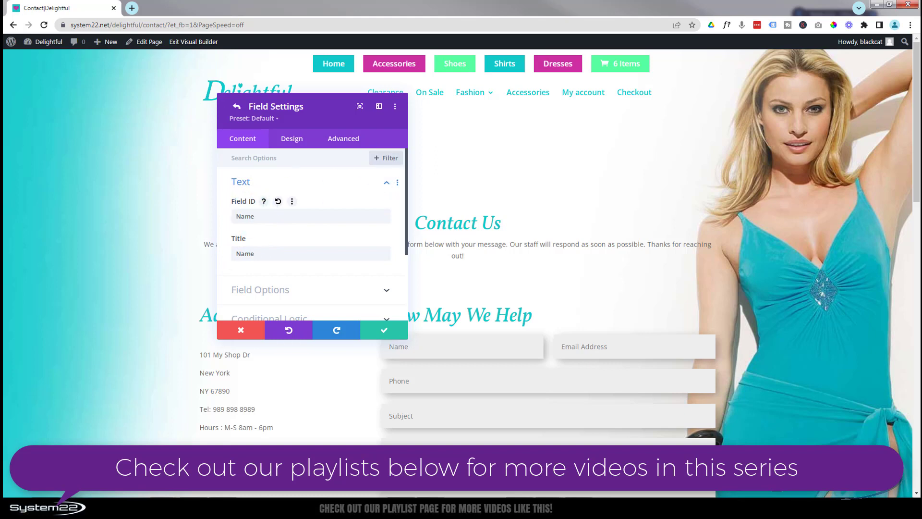
{"action": "left_click_drag", "start_coordinate": [655, 160], "coordinate": [703, 121]}
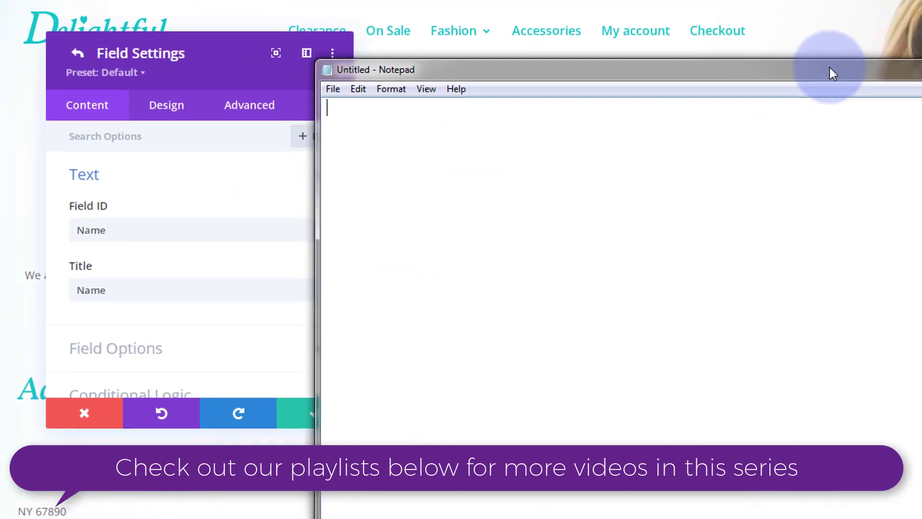
{"action": "left_click", "coordinate": [436, 192]}
{"action": "double_click", "coordinate": [56, 232]}
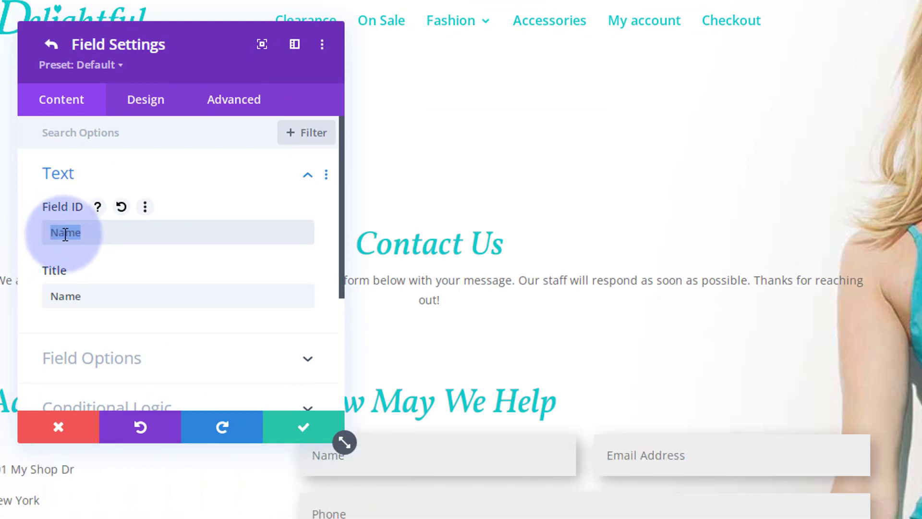
{"action": "key", "text": "alt+Tab"}
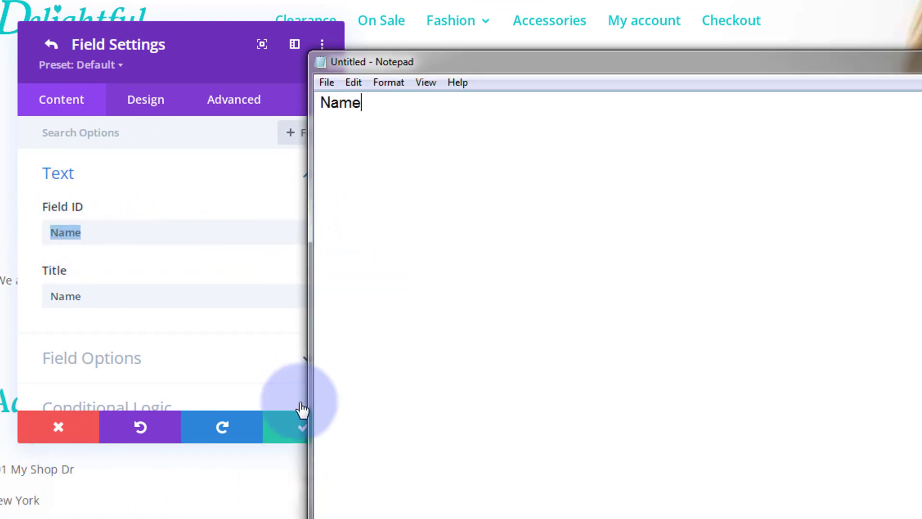
{"action": "left_click", "coordinate": [291, 434]}
Copy the Email and phone field IDs into the Notepad list.
{"action": "left_click", "coordinate": [57, 232]}
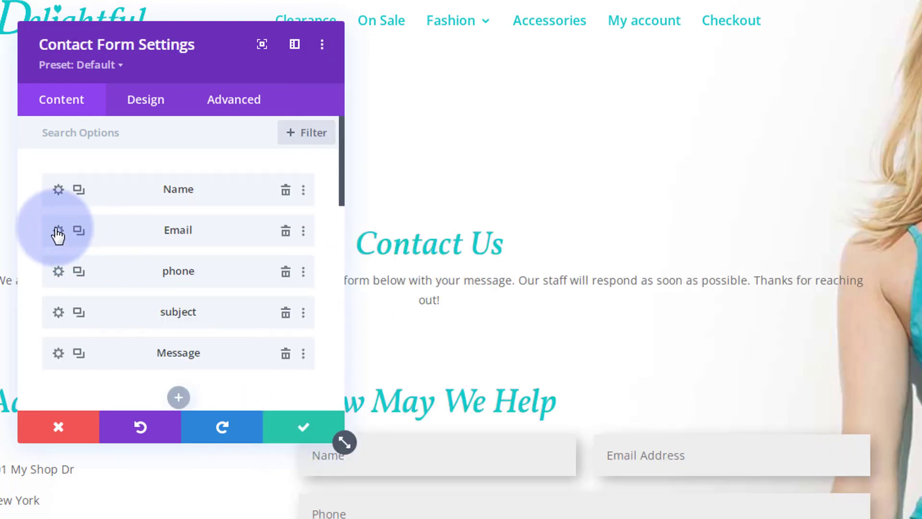
{"action": "left_click_drag", "start_coordinate": [103, 230], "coordinate": [31, 232]}
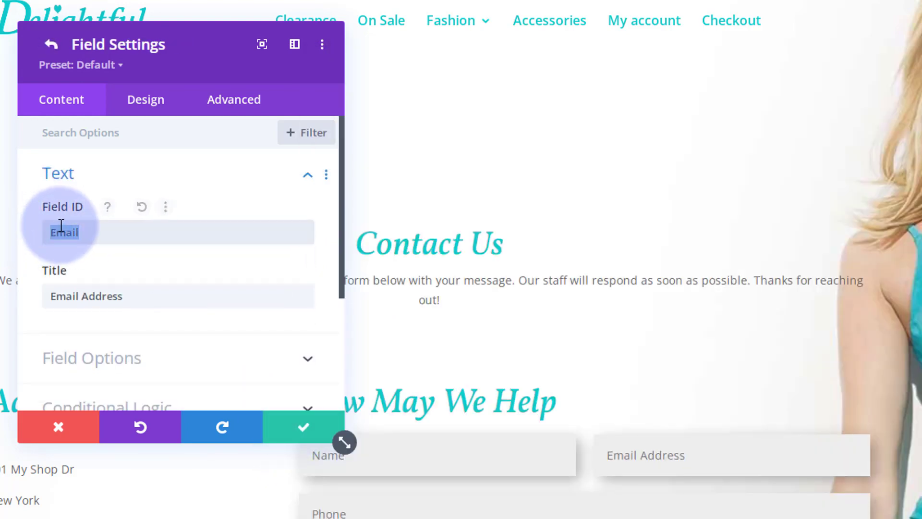
{"action": "key", "text": "alt+Tab"}
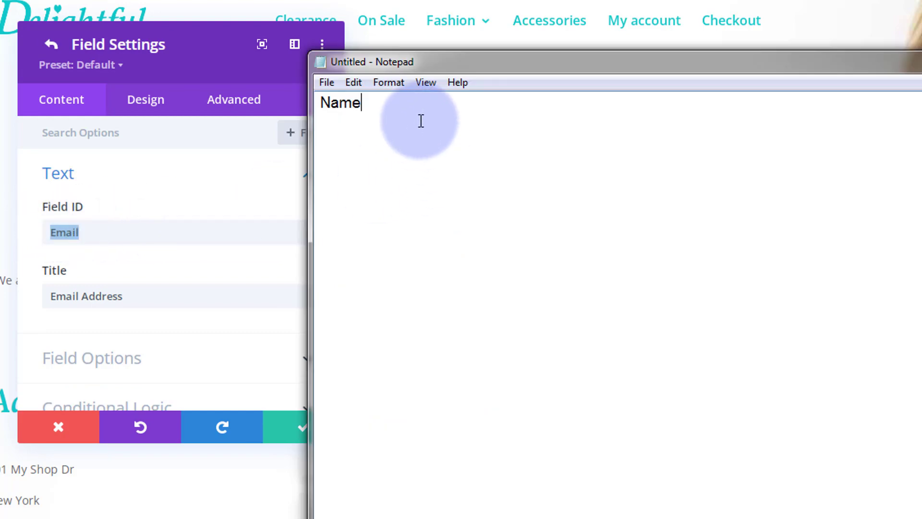
{"action": "left_click", "coordinate": [295, 426]}
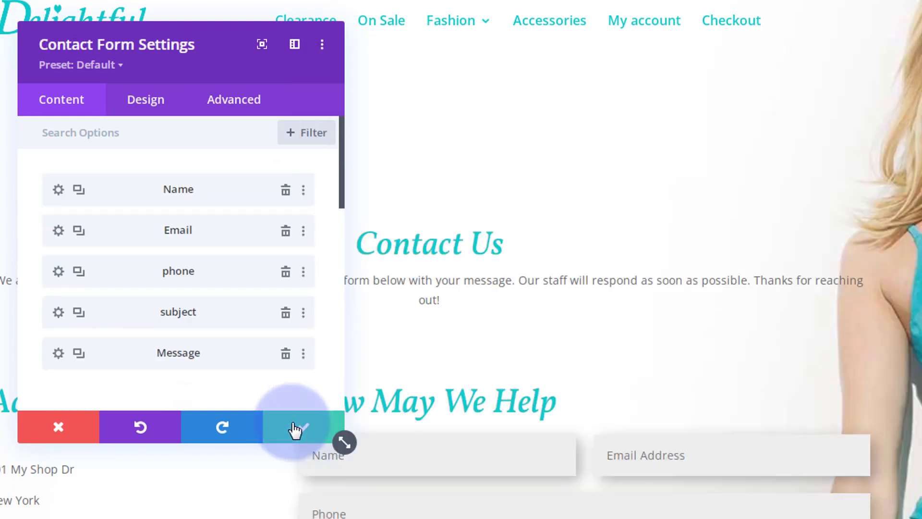
{"action": "left_click", "coordinate": [58, 272]}
{"action": "left_click_drag", "start_coordinate": [87, 233], "coordinate": [24, 231]}
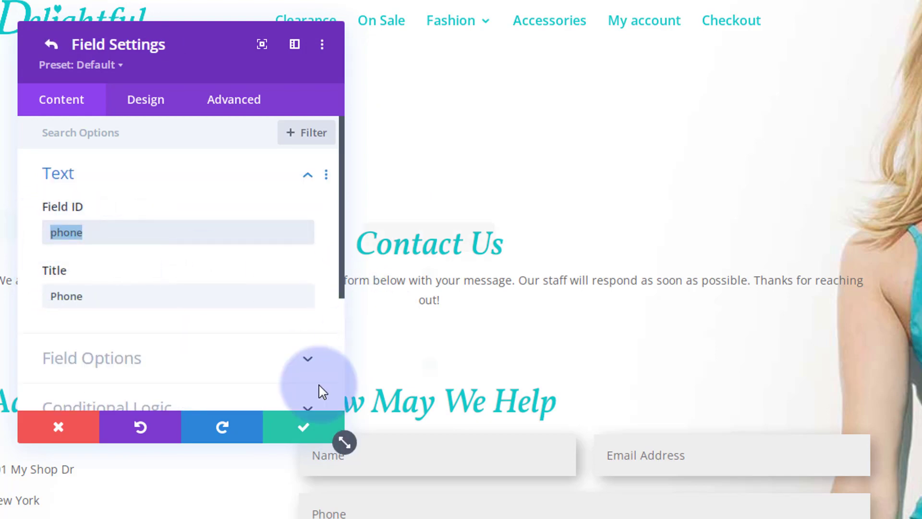
{"action": "key", "text": "alt+Tab"}
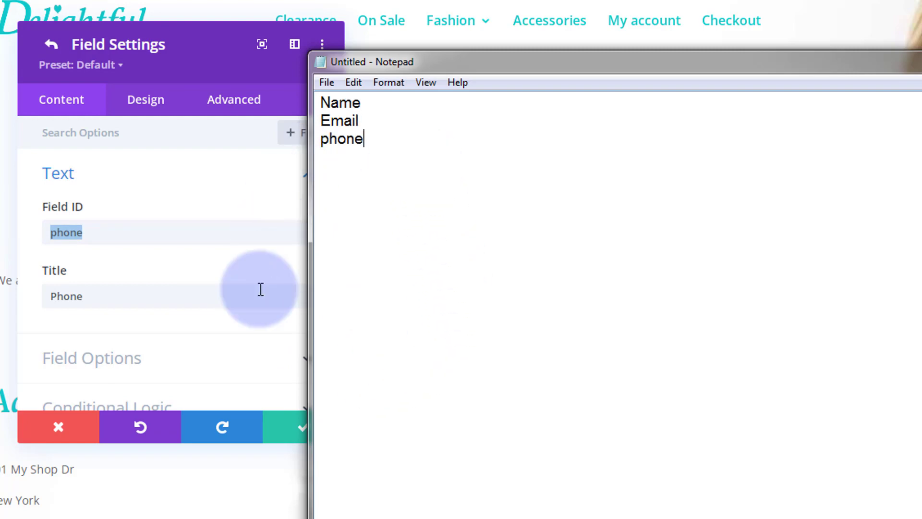
{"action": "left_click", "coordinate": [290, 430]}
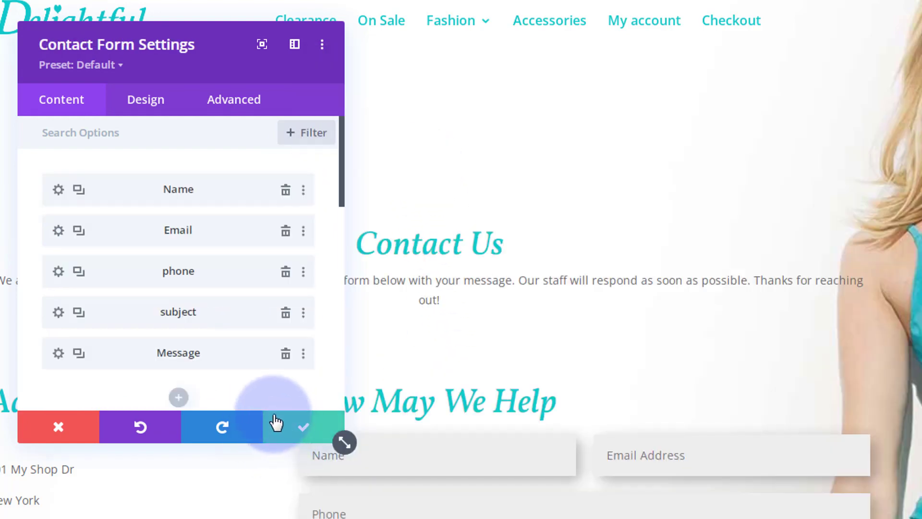
Copy the subject and Message field IDs into the Notepad list.
{"action": "left_click", "coordinate": [58, 313]}
{"action": "left_click", "coordinate": [66, 234]}
{"action": "double_click", "coordinate": [66, 234]}
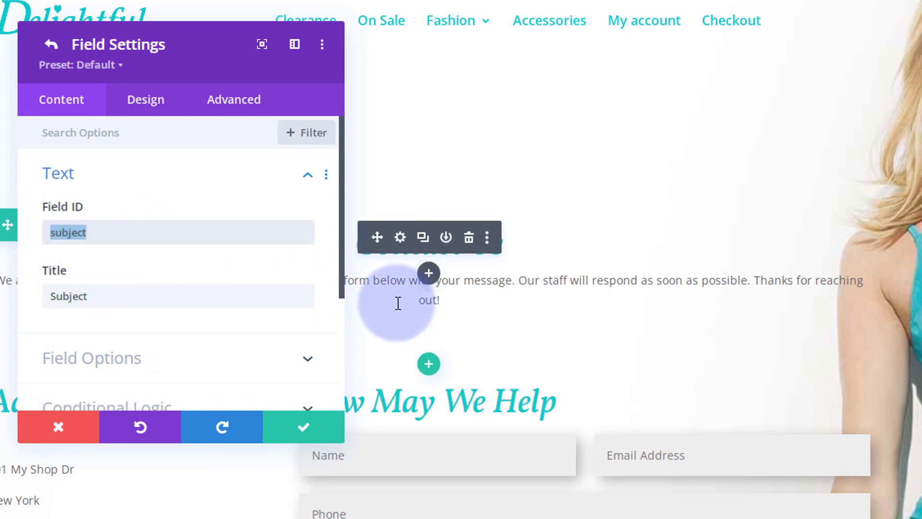
{"action": "key", "text": "alt+Tab"}
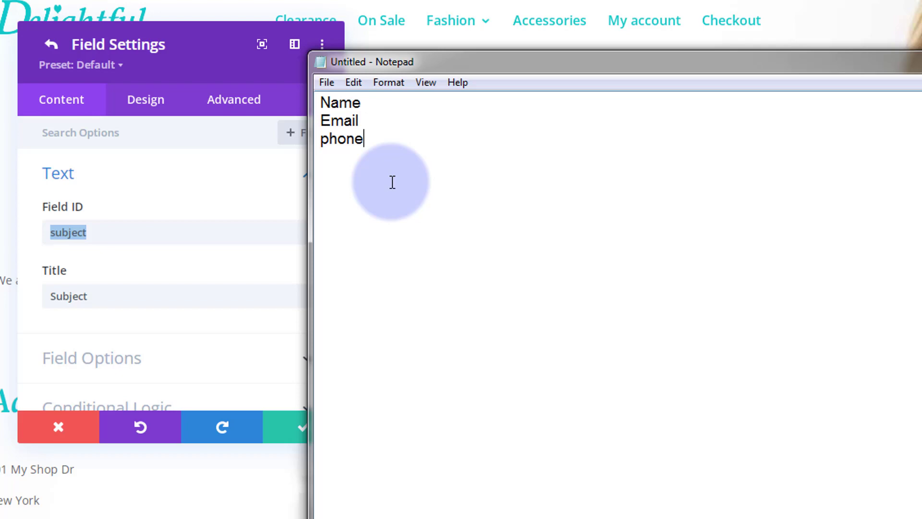
{"action": "left_click", "coordinate": [298, 433]}
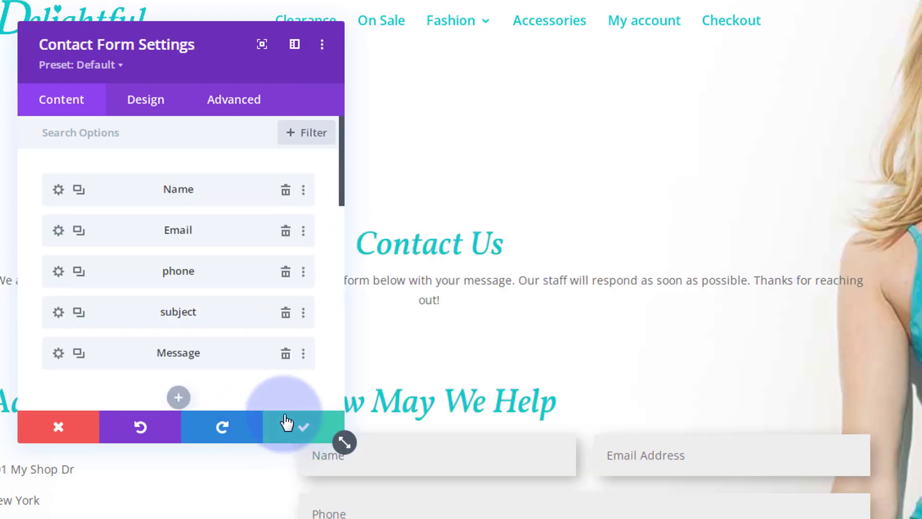
{"action": "left_click", "coordinate": [58, 353]}
{"action": "left_click_drag", "start_coordinate": [93, 226], "coordinate": [45, 229]}
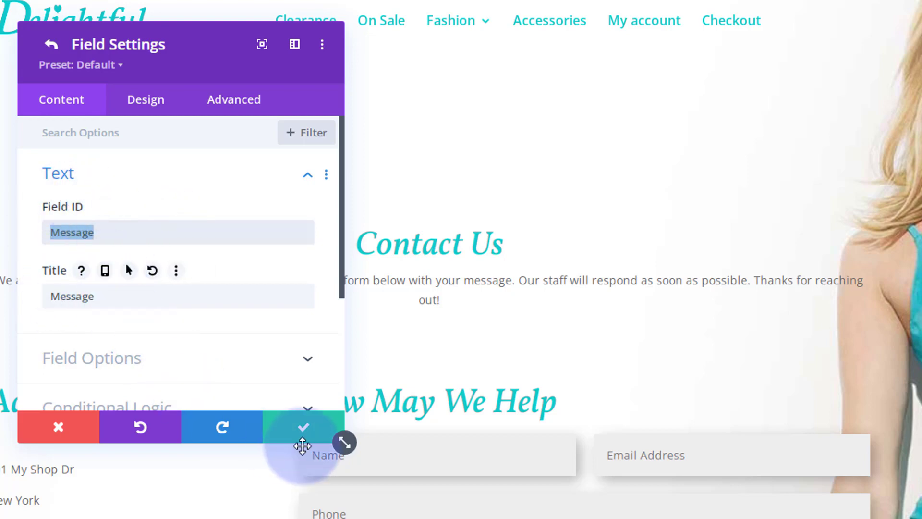
{"action": "key", "text": "alt+Tab"}
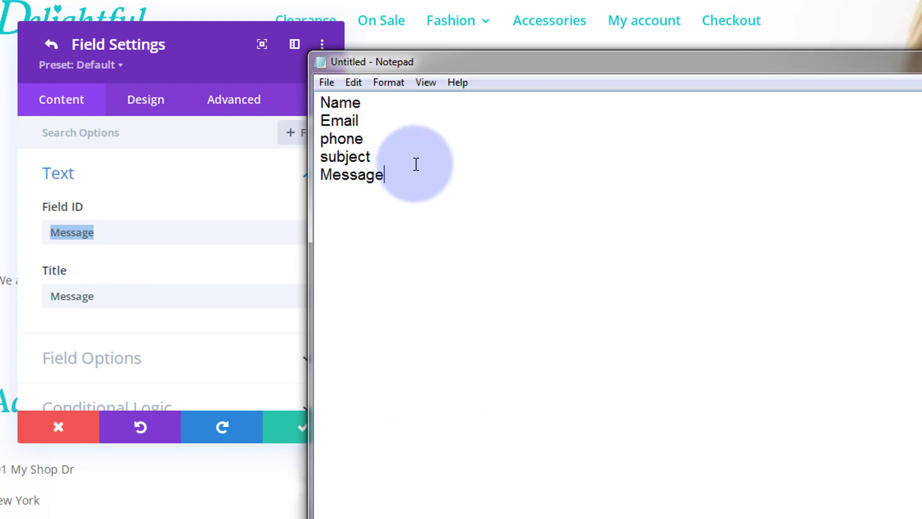
Add %% before the Name, Email, phone and subject IDs.
{"action": "left_click", "coordinate": [320, 103]}
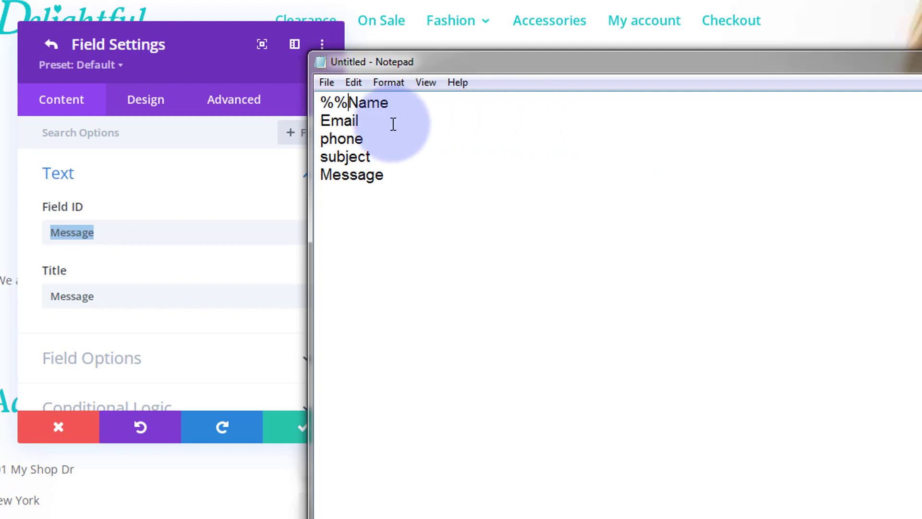
{"action": "left_click_drag", "start_coordinate": [322, 102], "coordinate": [348, 102]}
{"action": "key", "text": "ctrl+c"}
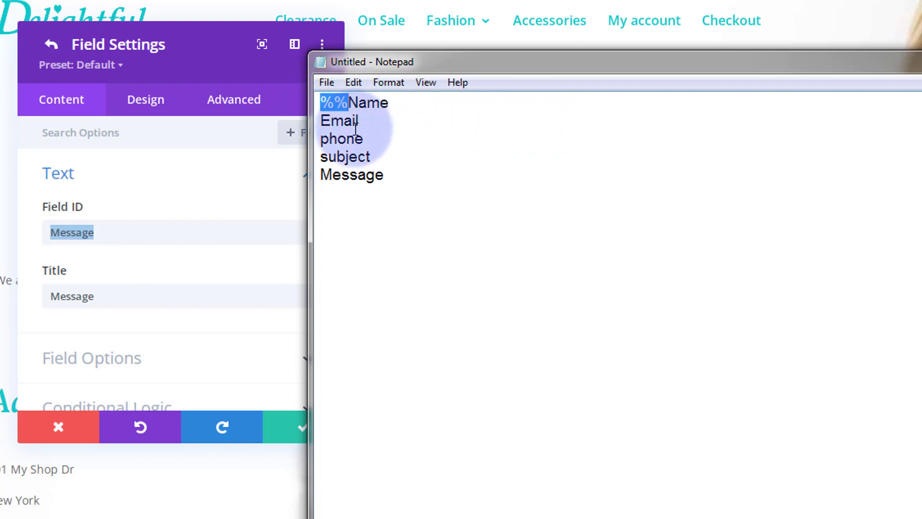
{"action": "left_click", "coordinate": [322, 120]}
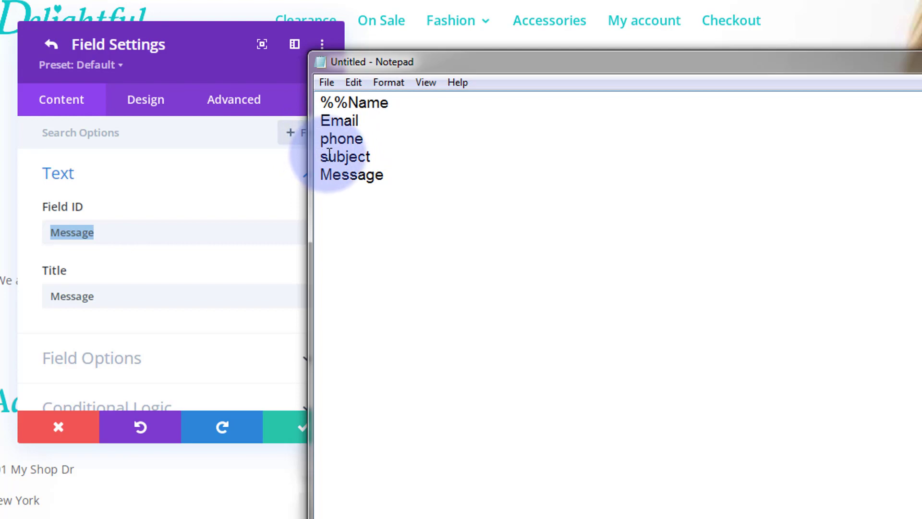
{"action": "key", "text": "ctrl+v"}
{"action": "left_click", "coordinate": [320, 138]}
{"action": "key", "text": "ctrl+v"}
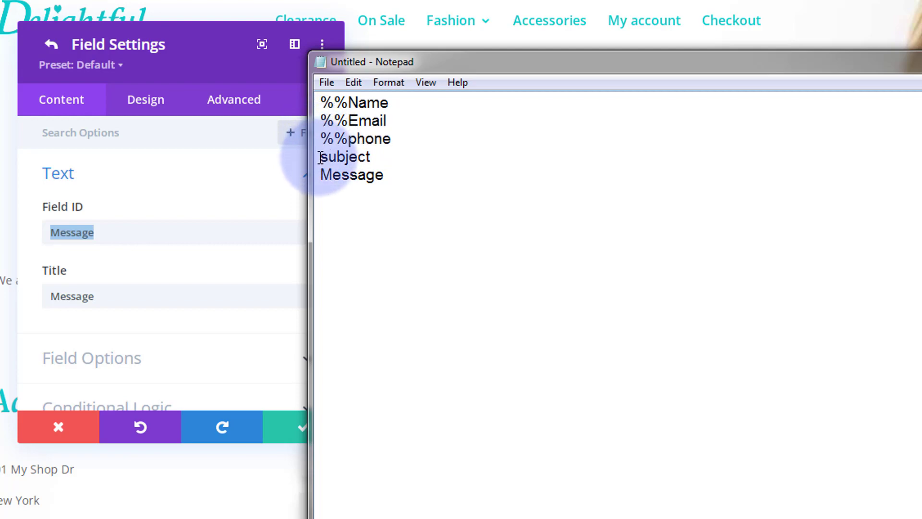
{"action": "left_click", "coordinate": [320, 158]}
{"action": "key", "text": "ctrl+v"}
Put %% before Message and append %% to the end of every line.
{"action": "key", "text": "ctrl+v"}
{"action": "left_click", "coordinate": [410, 107]}
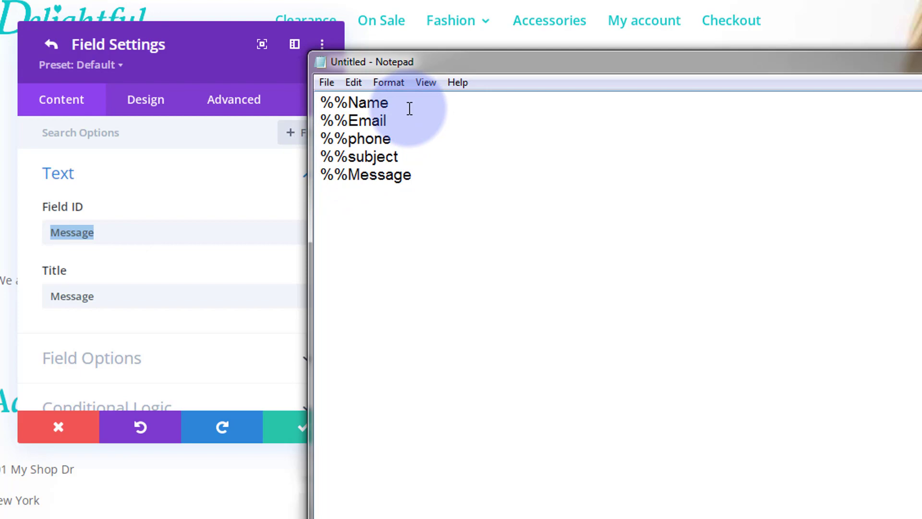
{"action": "key", "text": "ctrl+v"}
{"action": "left_click", "coordinate": [390, 120]}
{"action": "key", "text": "ctrl+v"}
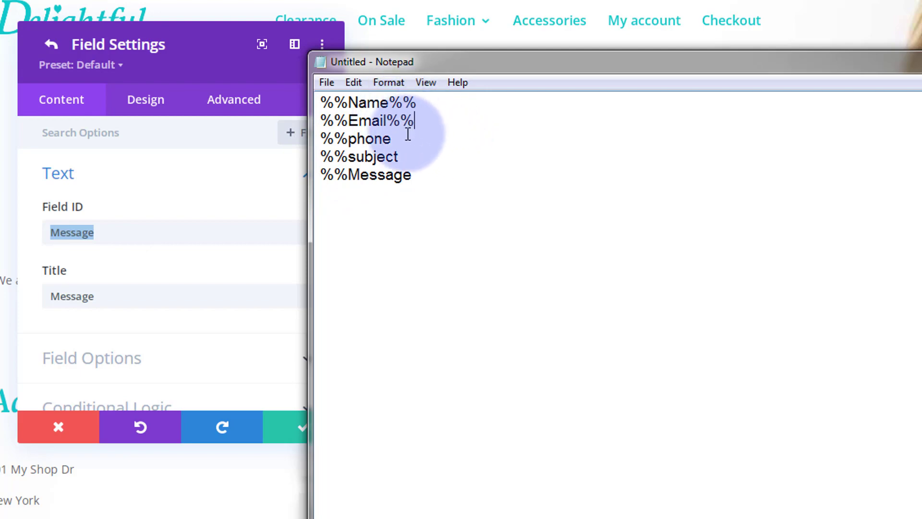
{"action": "left_click", "coordinate": [397, 138]}
{"action": "key", "text": "ctrl+v"}
{"action": "left_click", "coordinate": [405, 156]}
{"action": "key", "text": "ctrl+v"}
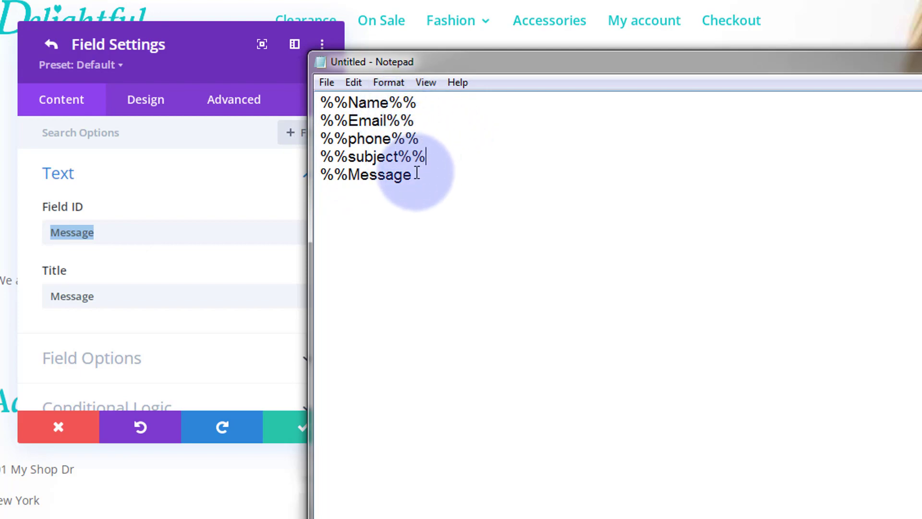
{"action": "left_click", "coordinate": [412, 175]}
{"action": "key", "text": "ctrl+v"}
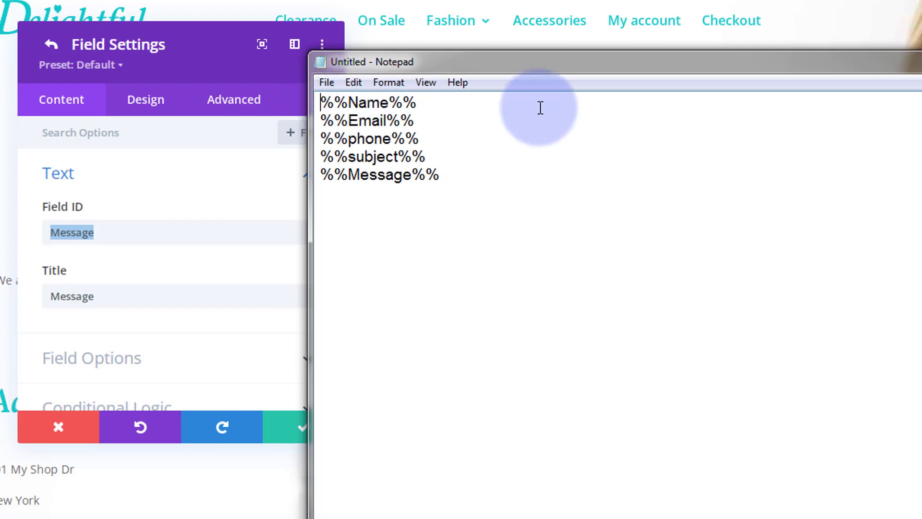
Prefix the lines with labels Name:, Email:, Phone, Subject: and Message:.
{"action": "type", "text": "Name"}
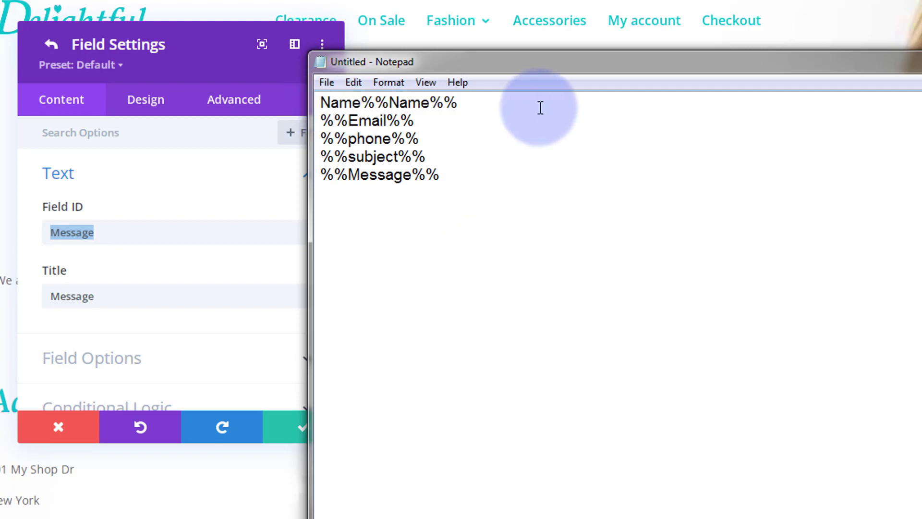
{"action": "type", "text": ":"}
{"action": "left_click", "coordinate": [321, 120]}
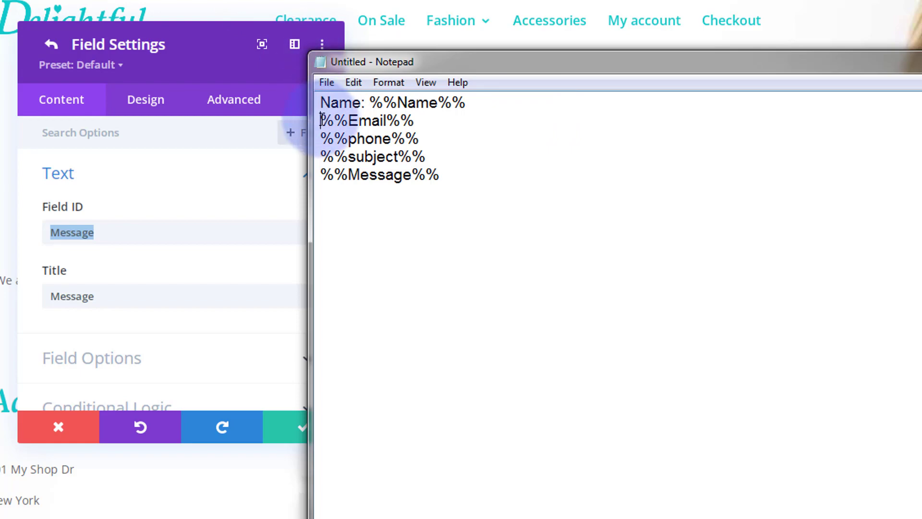
{"action": "type", "text": "Ema"}
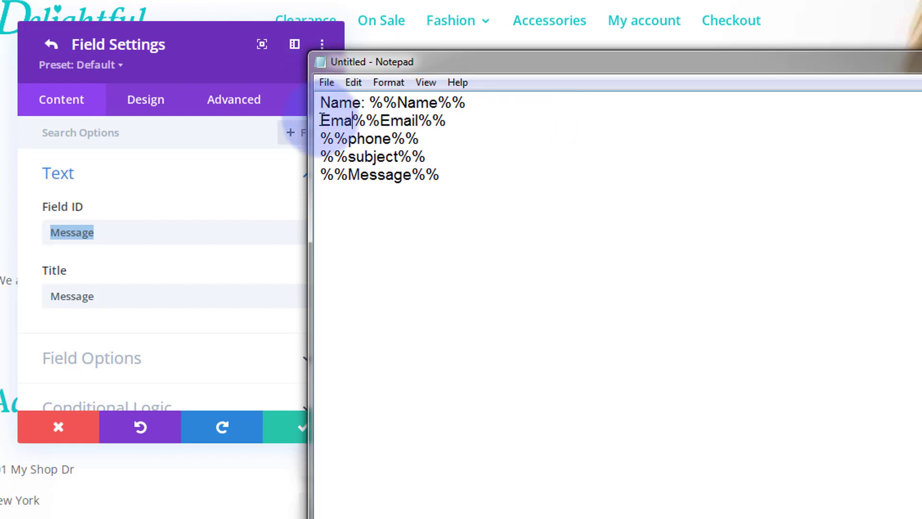
{"action": "type", "text": "il: %%Email%% "}
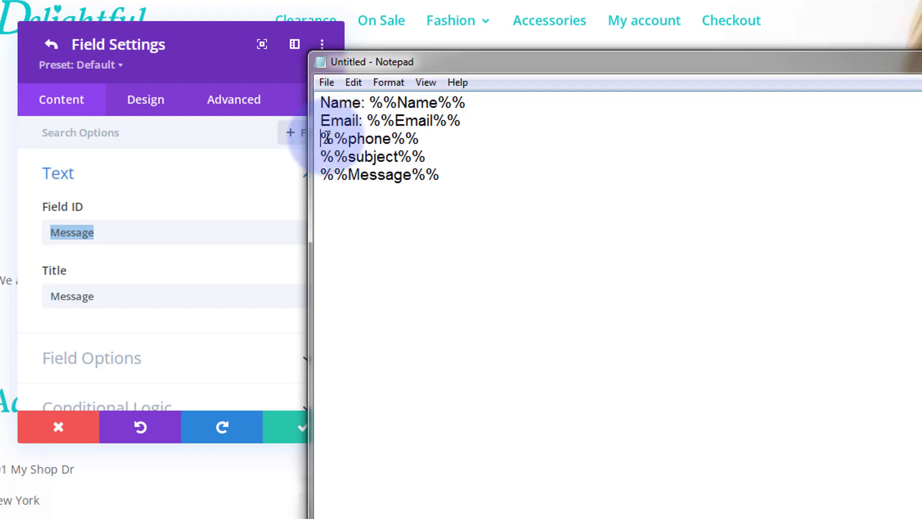
{"action": "type", "text": "Phon"}
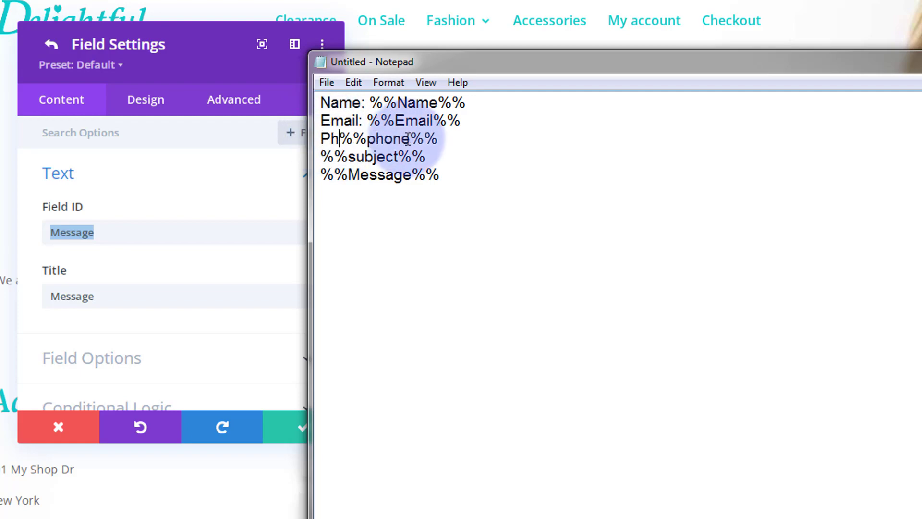
{"action": "type", "text": "e:"}
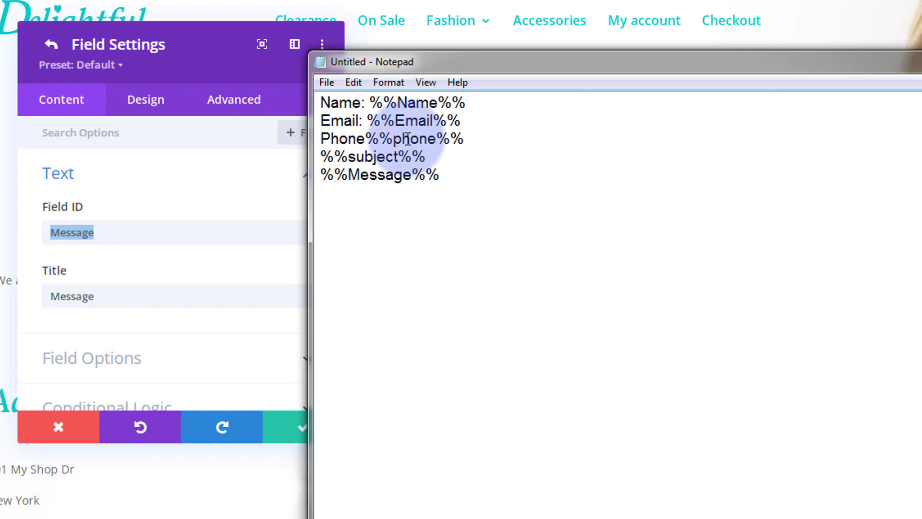
{"action": "left_click", "coordinate": [322, 157]}
{"action": "type", "text": "Subje"}
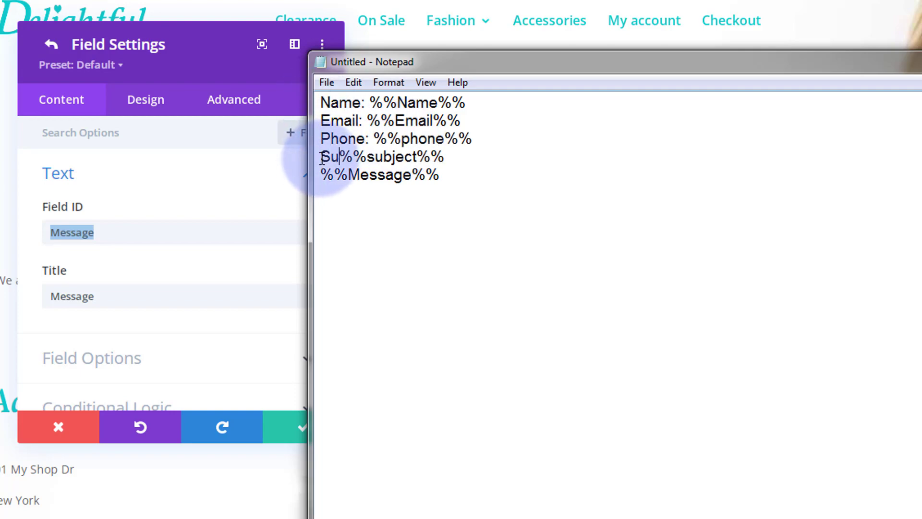
{"action": "type", "text": "ct:"}
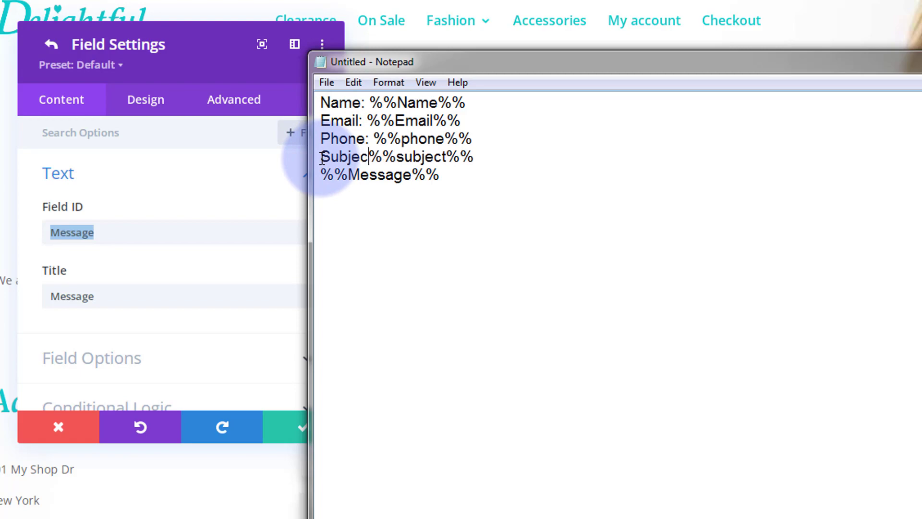
{"action": "left_click", "coordinate": [323, 174]}
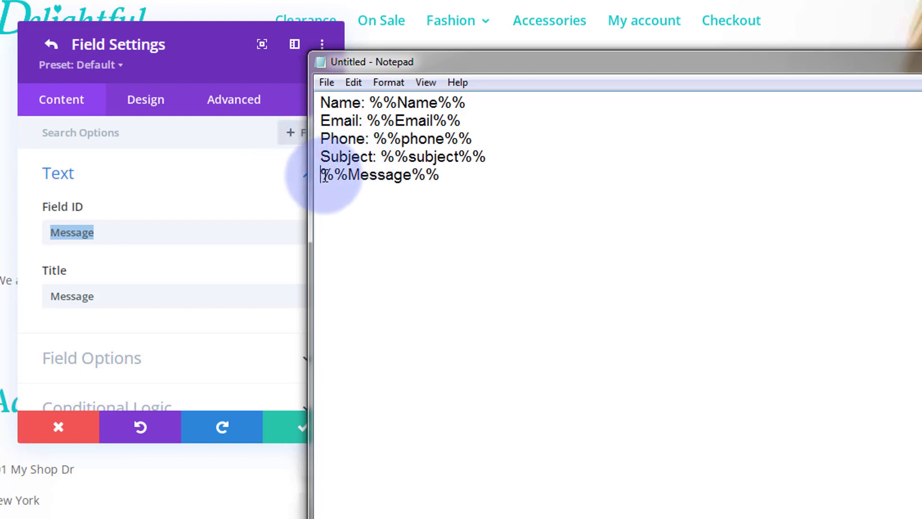
{"action": "type", "text": "Message:"}
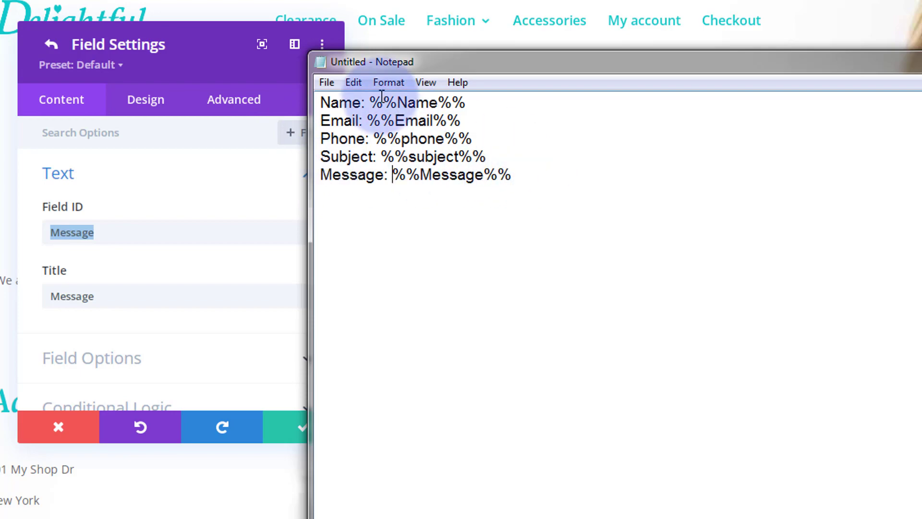
Copy all five labeled lines and move Notepad off-screen.
{"action": "left_click", "coordinate": [511, 177]}
{"action": "left_click_drag", "start_coordinate": [500, 178], "coordinate": [327, 110]}
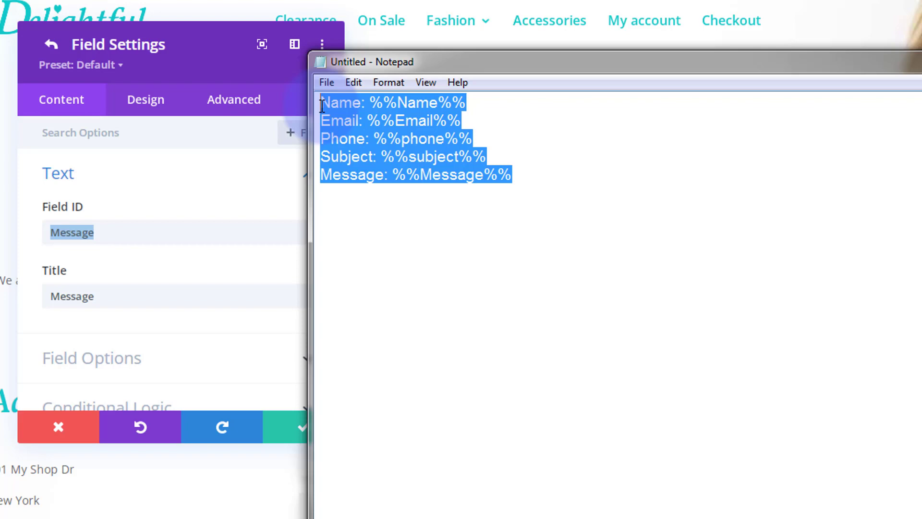
{"action": "right_click", "coordinate": [629, 160]}
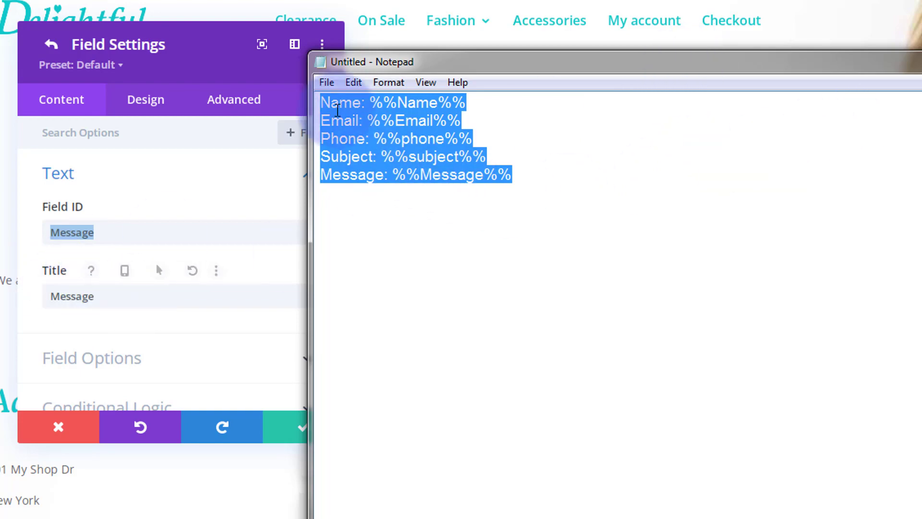
{"action": "left_click_drag", "start_coordinate": [598, 70], "coordinate": [0, 72]}
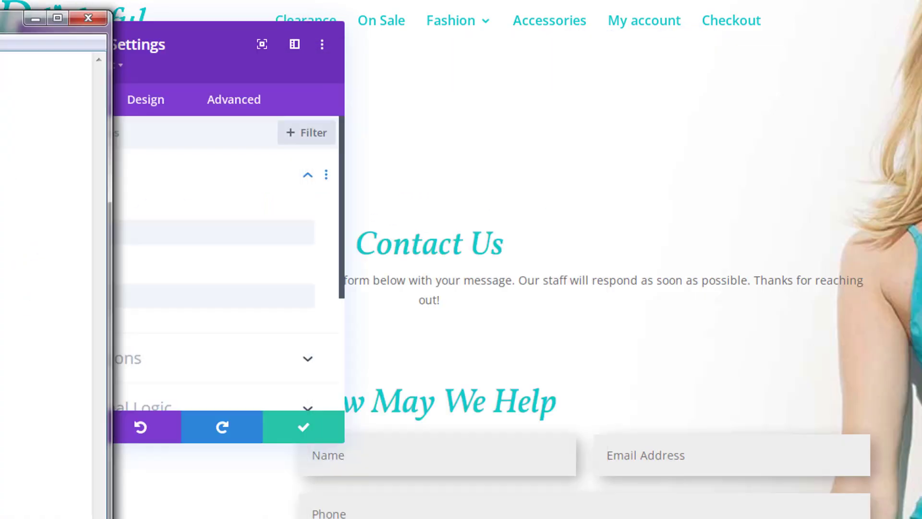
Paste the five labeled lines into the Email toggle's Message Pattern and save the form settings.
{"action": "left_click", "coordinate": [284, 428]}
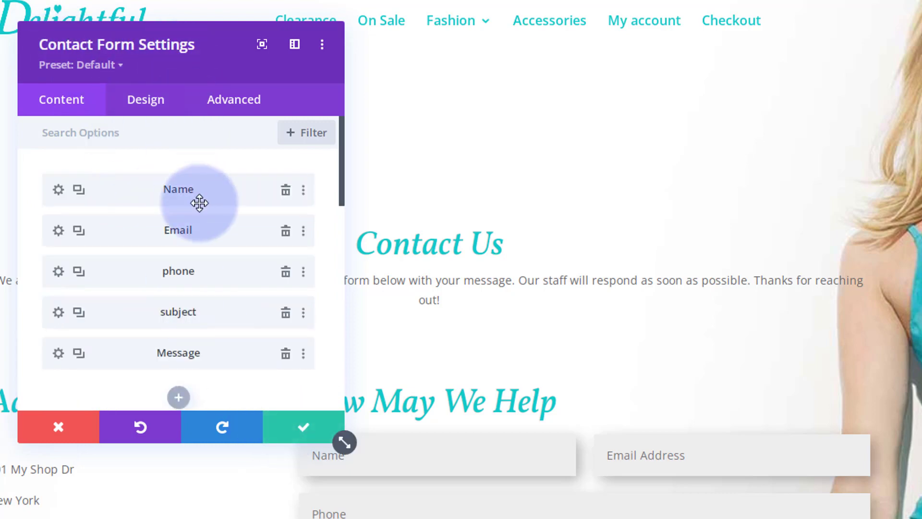
{"action": "scroll", "coordinate": [200, 199], "scroll_direction": "down", "scroll_amount": 5}
{"action": "scroll", "coordinate": [201, 176], "scroll_direction": "down", "scroll_amount": 6}
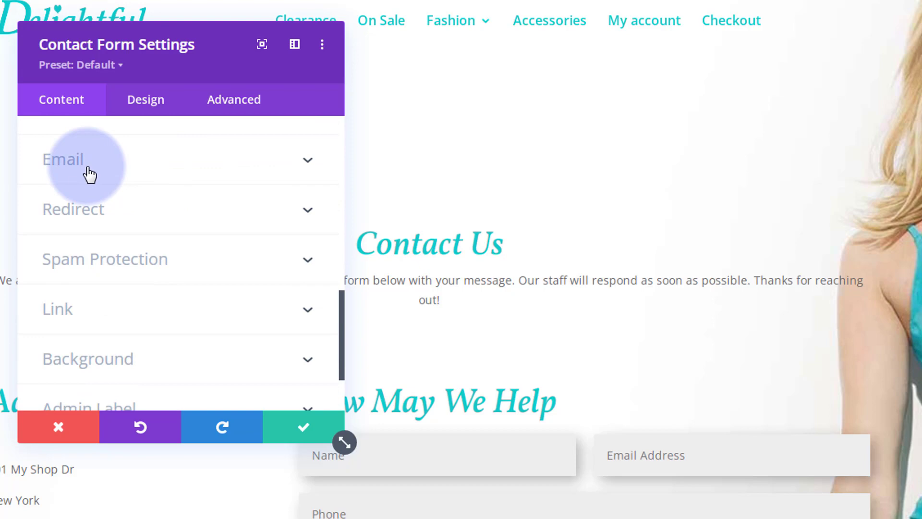
{"action": "left_click", "coordinate": [190, 166]}
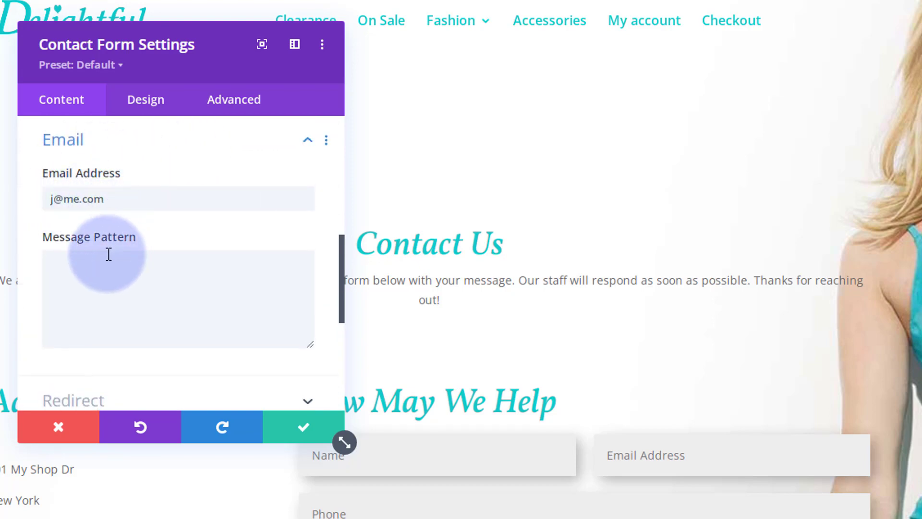
{"action": "scroll", "coordinate": [125, 247], "scroll_direction": "down", "scroll_amount": 2}
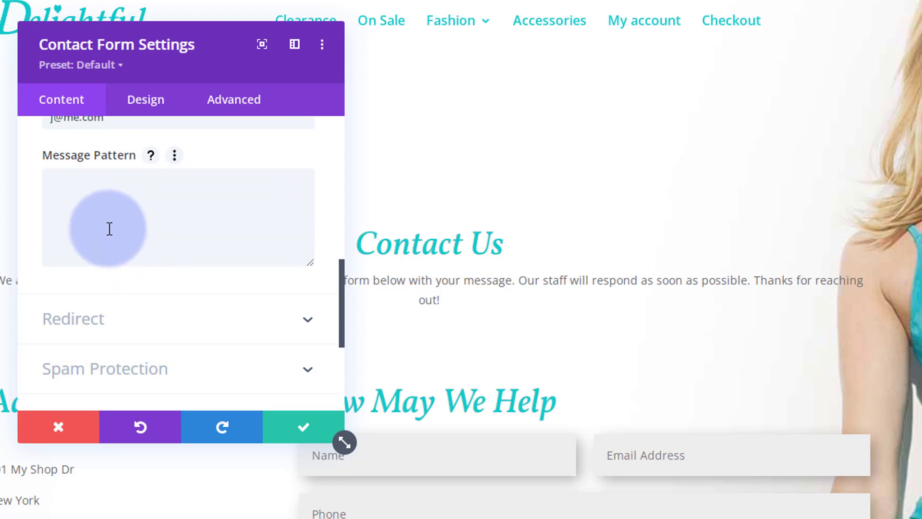
{"action": "left_click", "coordinate": [75, 186]}
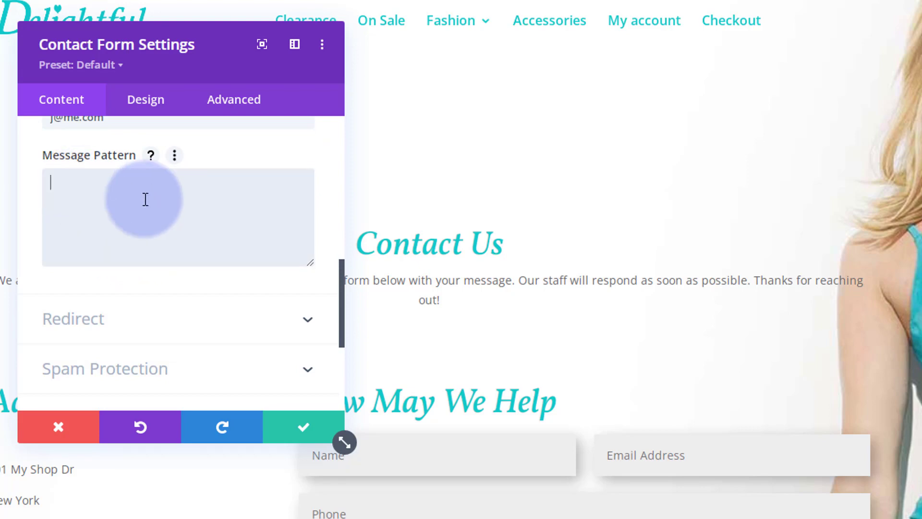
{"action": "type", "text": "Name: %%Name%% Email: %%Email%% Phone: %%phone%% Subject: %%subject%% Message: %%Message%%"}
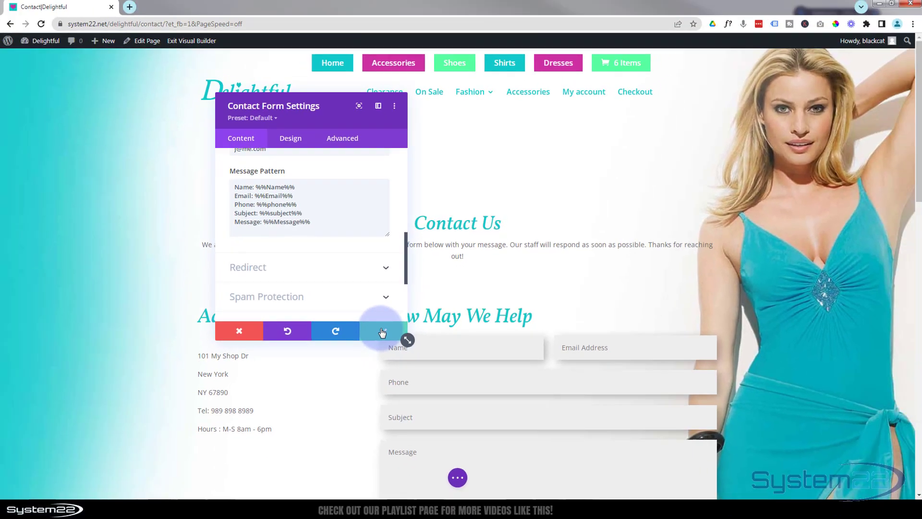
{"action": "left_click", "coordinate": [382, 332]}
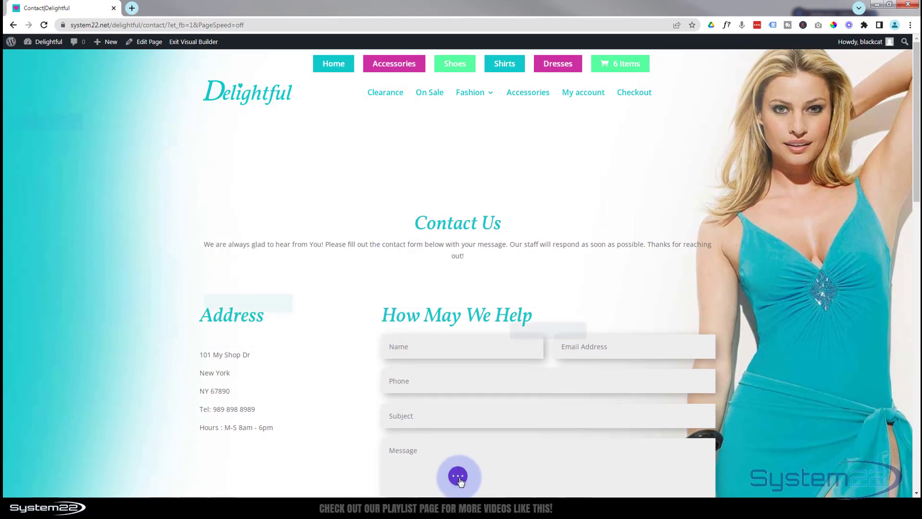
{"action": "left_click", "coordinate": [458, 477]}
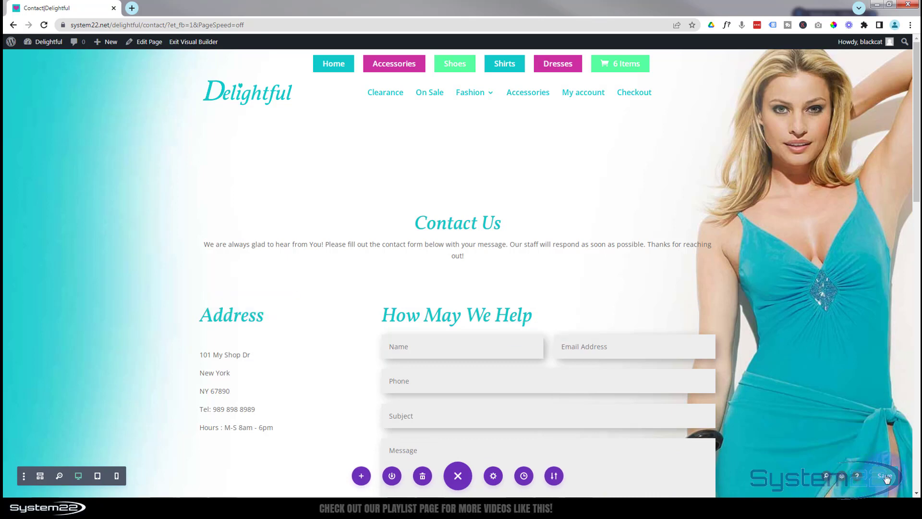
{"action": "left_click", "coordinate": [192, 43]}
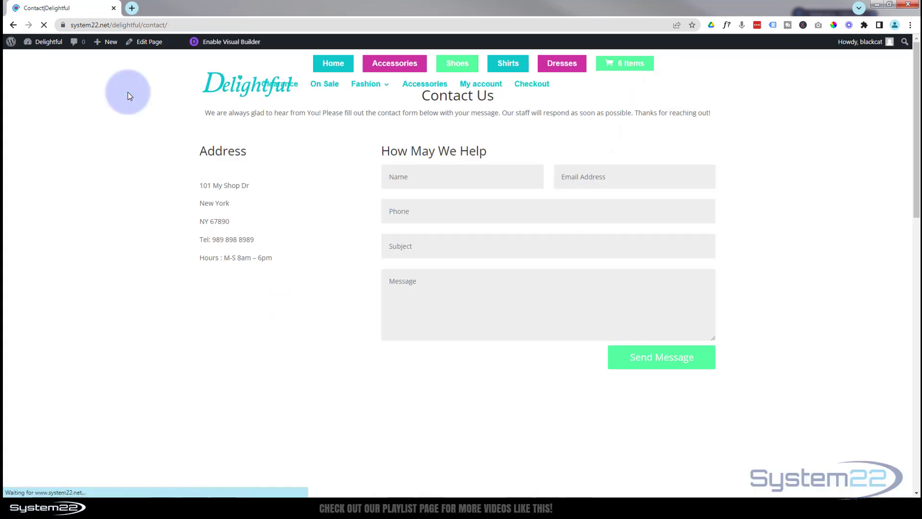
{"action": "scroll", "coordinate": [292, 158], "scroll_direction": "down", "scroll_amount": 2}
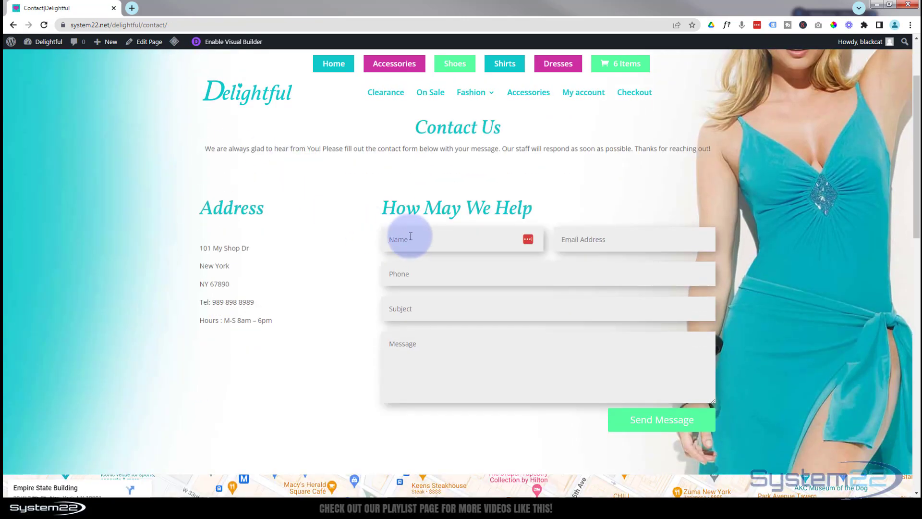
{"action": "left_click", "coordinate": [598, 239]}
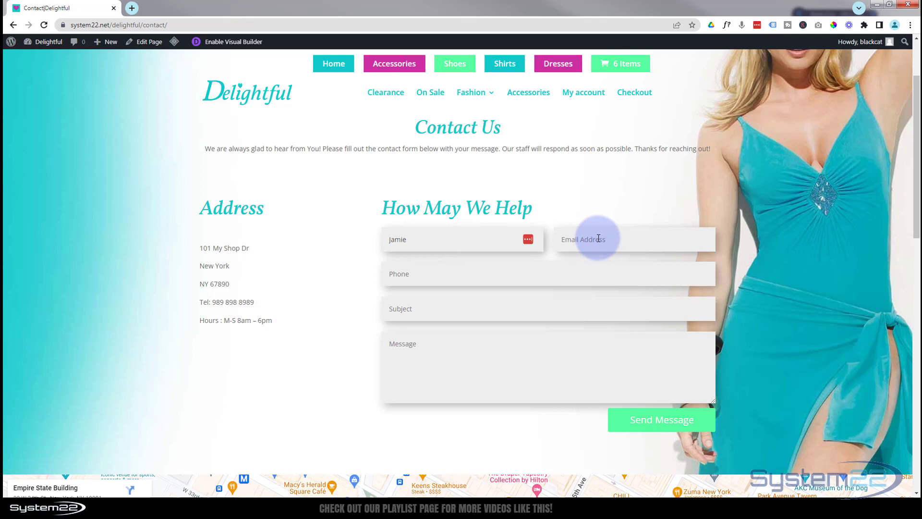
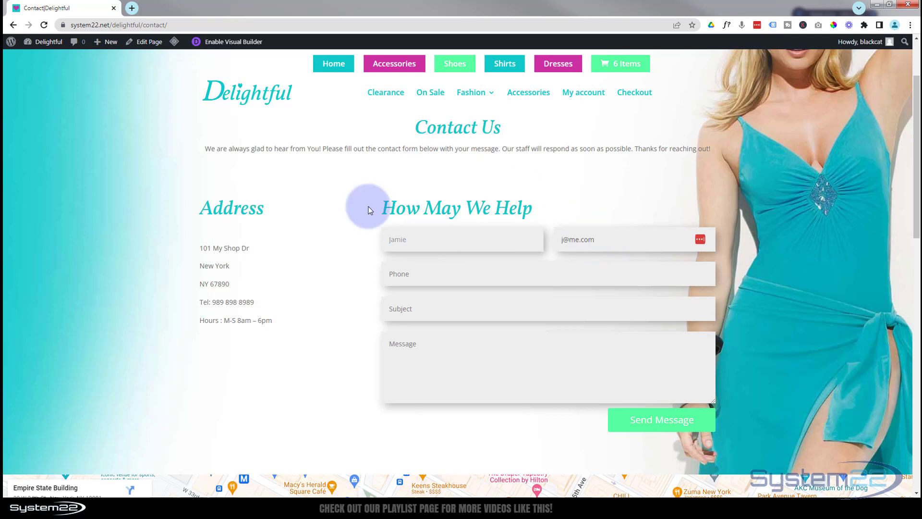
{"action": "left_click", "coordinate": [404, 279]}
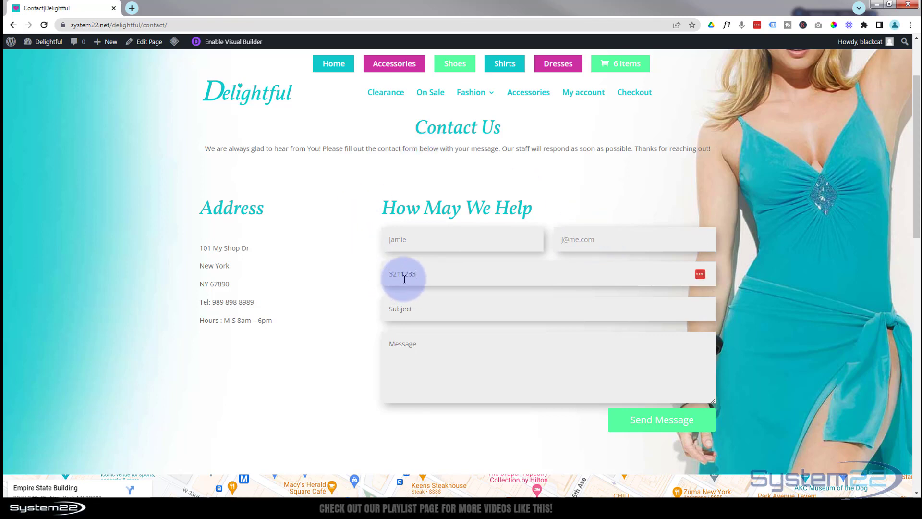
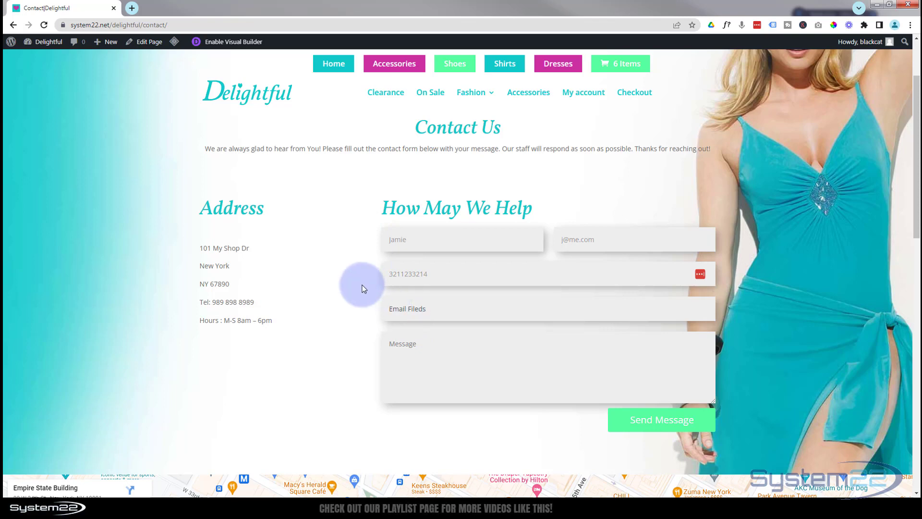
Paste the intro sentence into Message and send the test message.
{"action": "left_click_drag", "start_coordinate": [207, 150], "coordinate": [766, 166]}
{"action": "key", "text": "ctrl+c"}
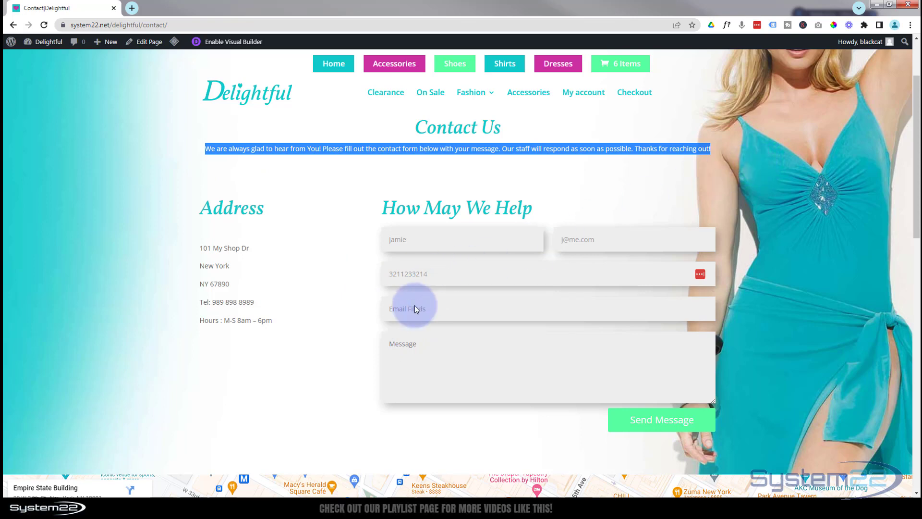
{"action": "left_click", "coordinate": [406, 334]}
{"action": "key", "text": "ctrl+v"}
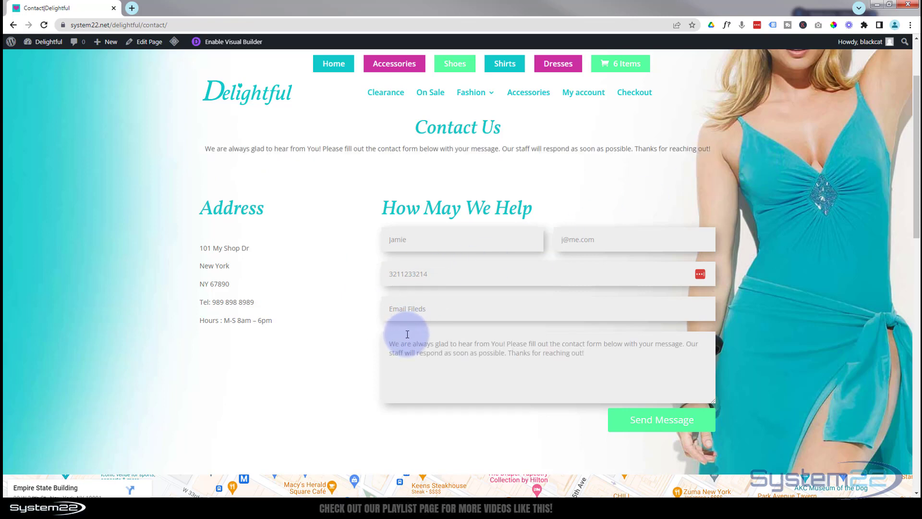
{"action": "left_click", "coordinate": [658, 423]}
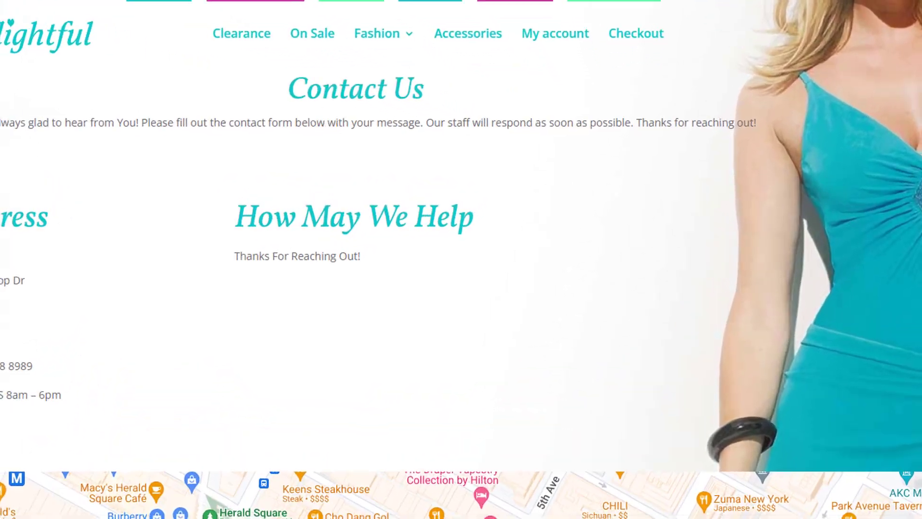
Read the new labeled email in Outlook, compare it with the older unlabeled one, then hide Notepad.
{"action": "left_click", "coordinate": [375, 459]}
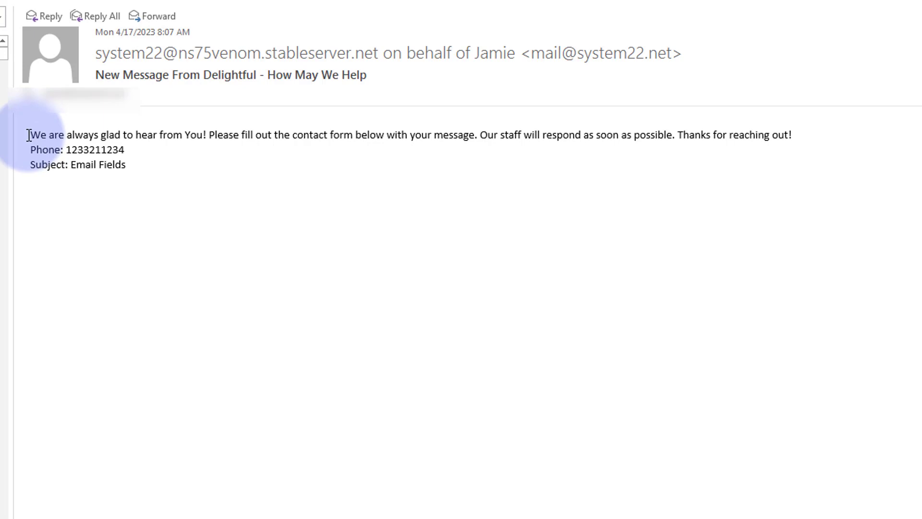
{"action": "left_click_drag", "start_coordinate": [30, 135], "coordinate": [848, 131]}
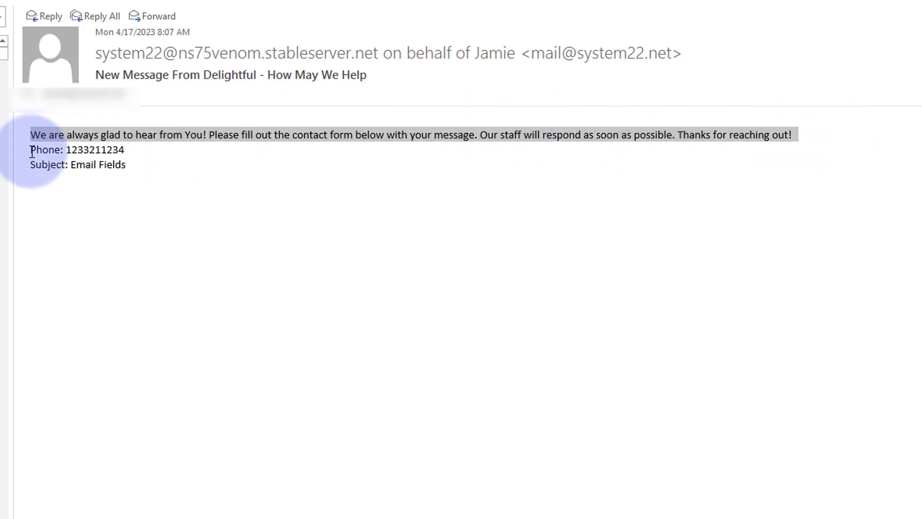
{"action": "left_click_drag", "start_coordinate": [131, 152], "coordinate": [131, 166]}
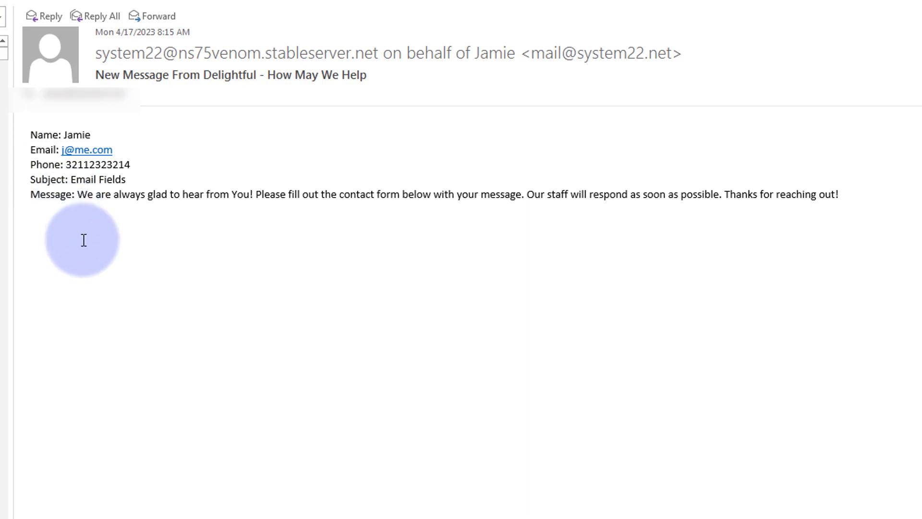
{"action": "key", "text": "alt+Tab"}
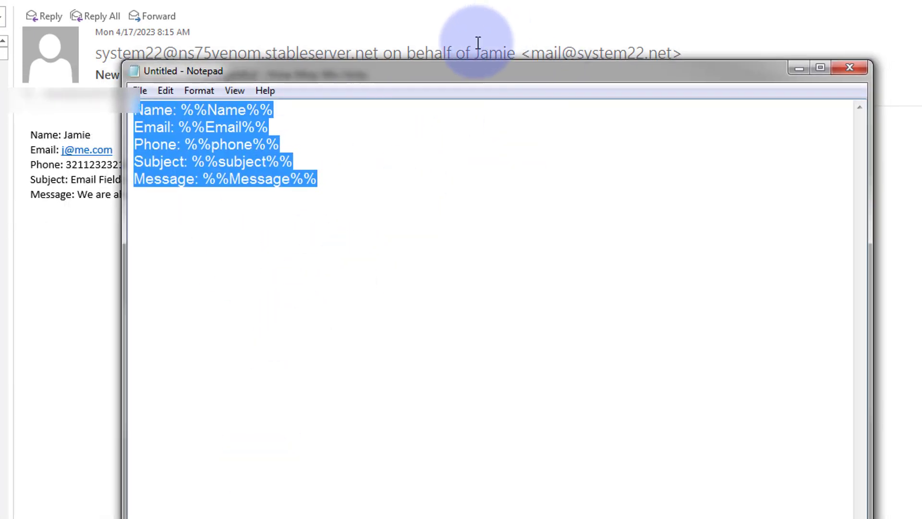
{"action": "key", "text": "super+Down"}
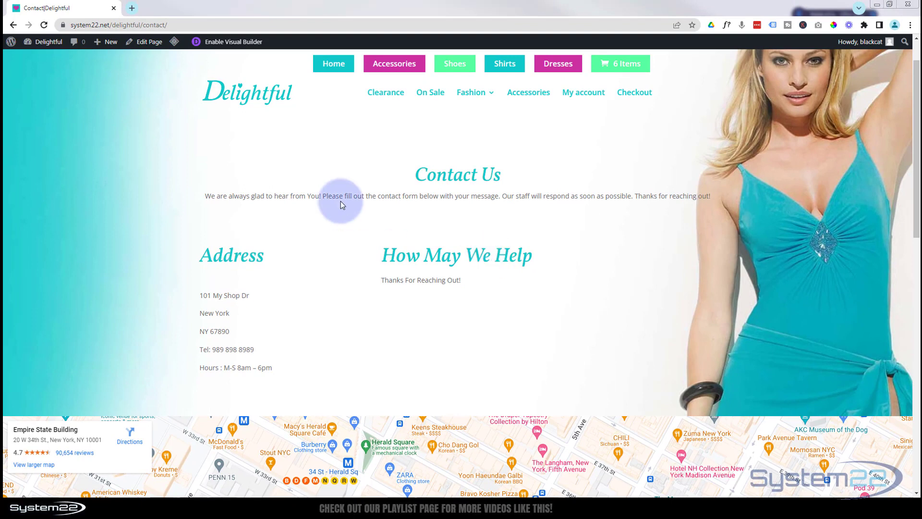
Reload the contact page and scroll to the empty contact form.
{"action": "left_click", "coordinate": [44, 25]}
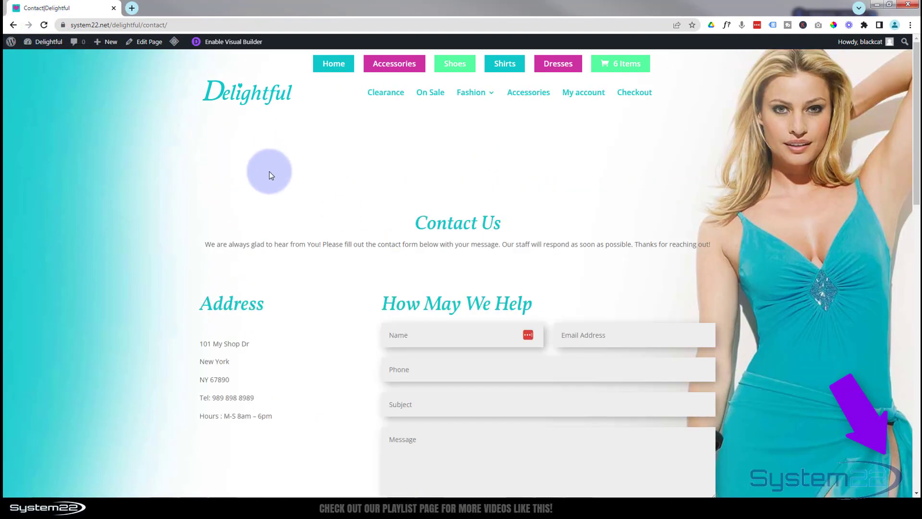
{"action": "scroll", "coordinate": [268, 170], "scroll_direction": "down", "scroll_amount": 4}
{"action": "scroll", "coordinate": [300, 213], "scroll_direction": "up", "scroll_amount": 1}
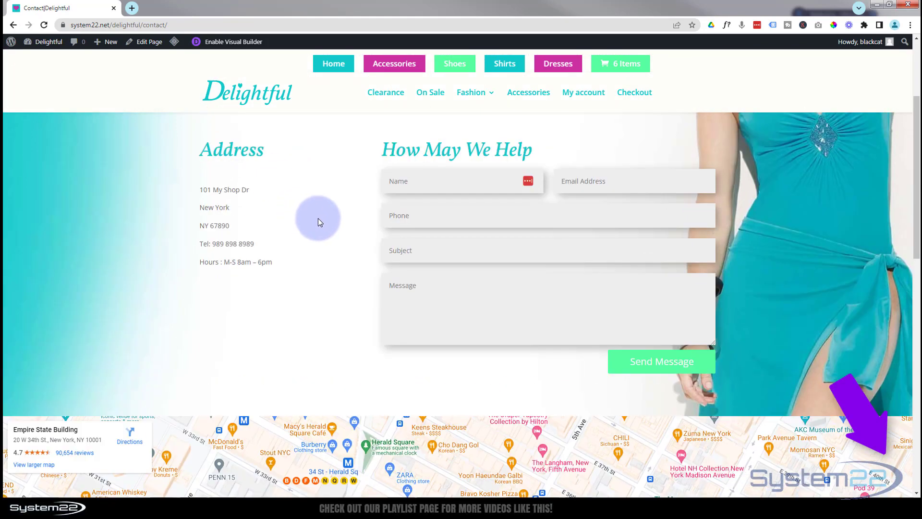